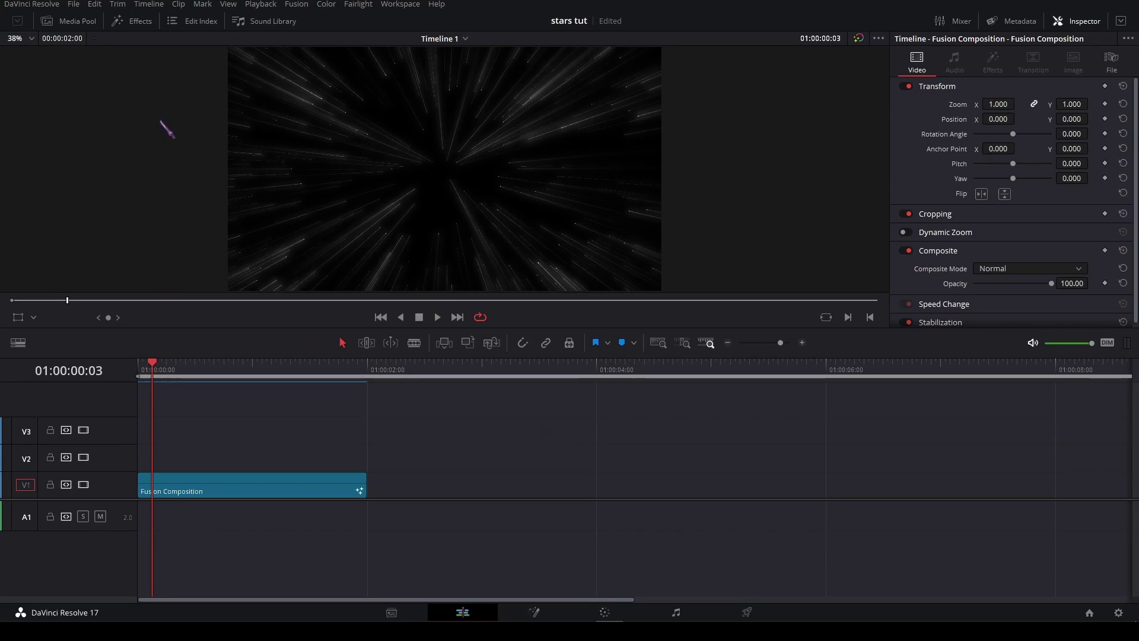
# - Add a new Fusion Composition after the existing clip on V1 and shorten it to about 2 seconds
pyautogui.click(133, 22)
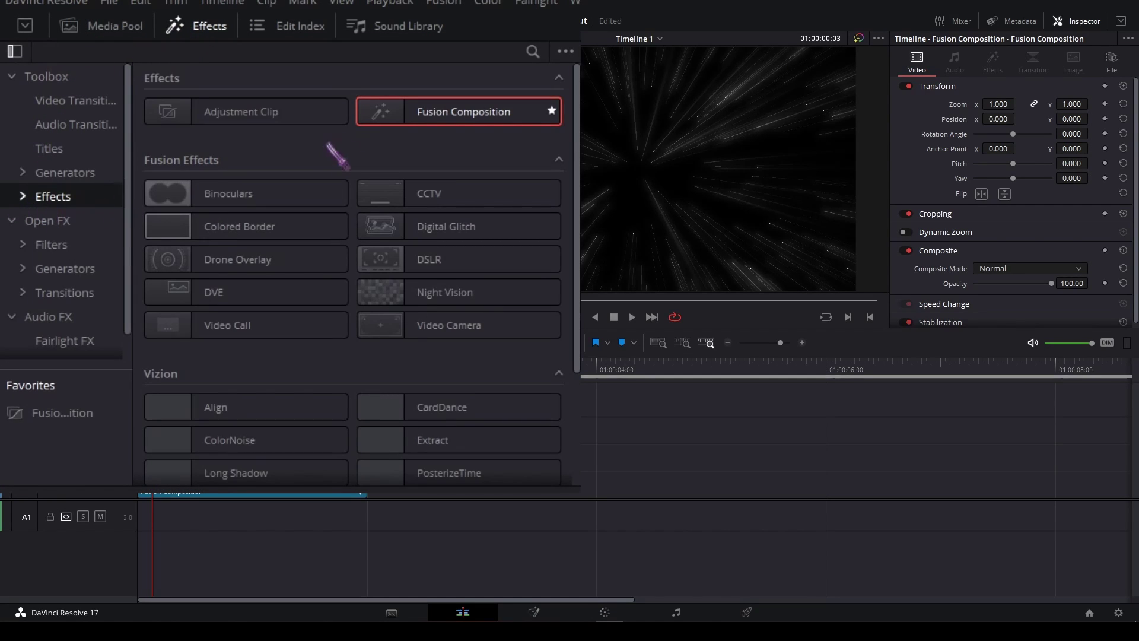
pyautogui.moveTo(376, 111); pyautogui.dragTo(501, 490)
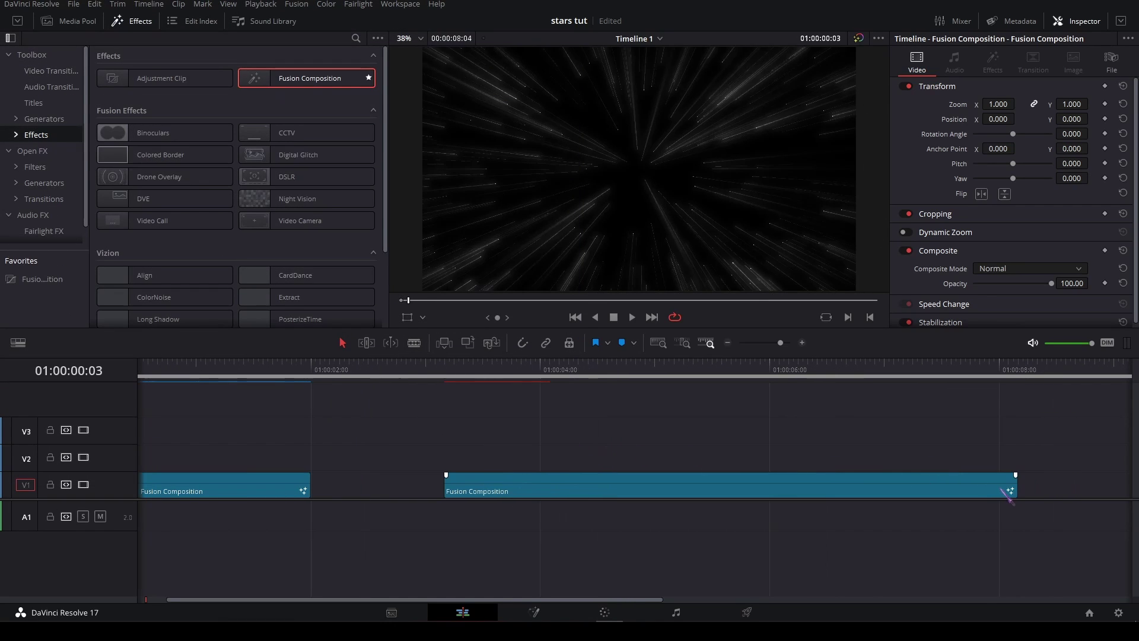
pyautogui.moveTo(1011, 495); pyautogui.dragTo(661, 487)
# - Open the new Fusion Composition clip on the Fusion page
pyautogui.click(549, 369)
pyautogui.click(518, 483)
pyautogui.rightClick(521, 483)
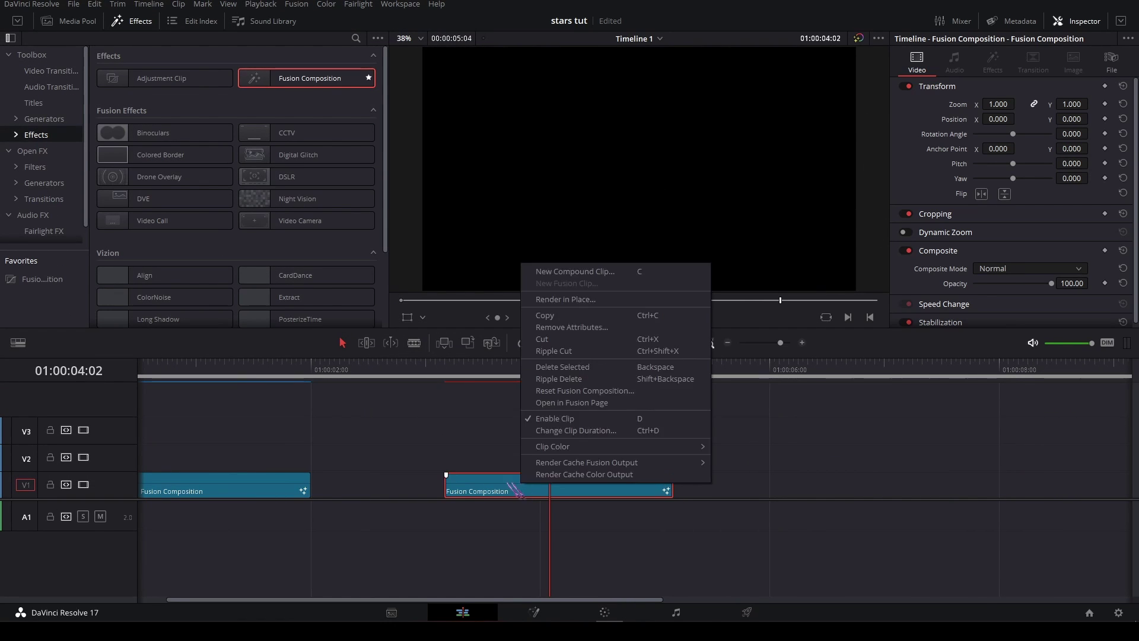
pyautogui.click(560, 403)
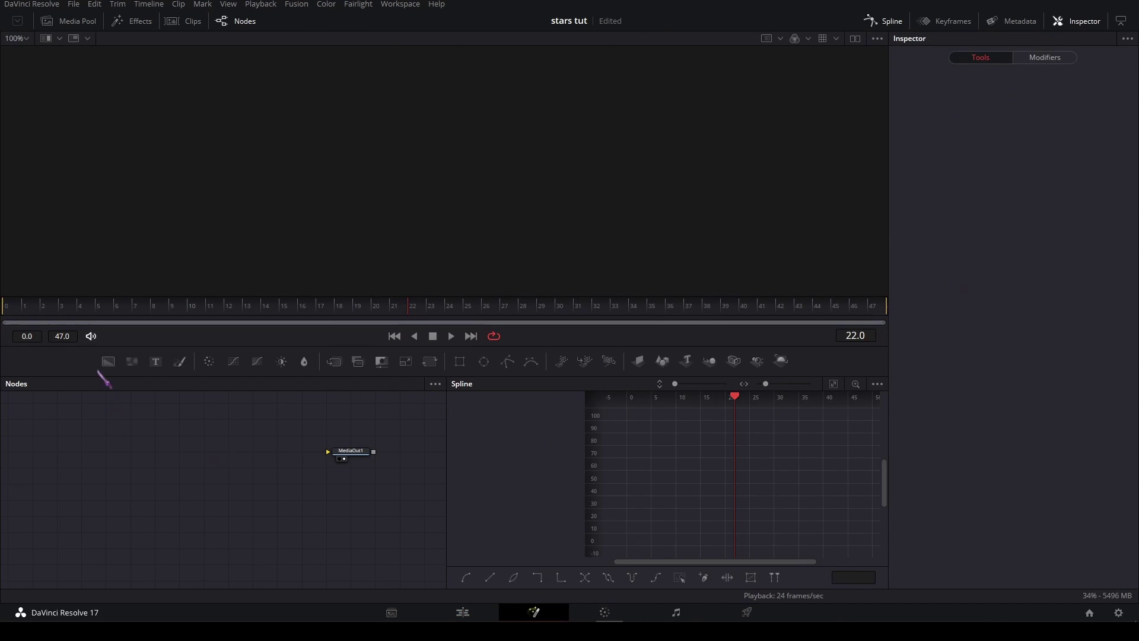
# - Connect a Background node to MediaOut, merge a FastNoise node over it, and place the FastNoise above the Merge
pyautogui.moveTo(33, 446); pyautogui.dragTo(339, 453)
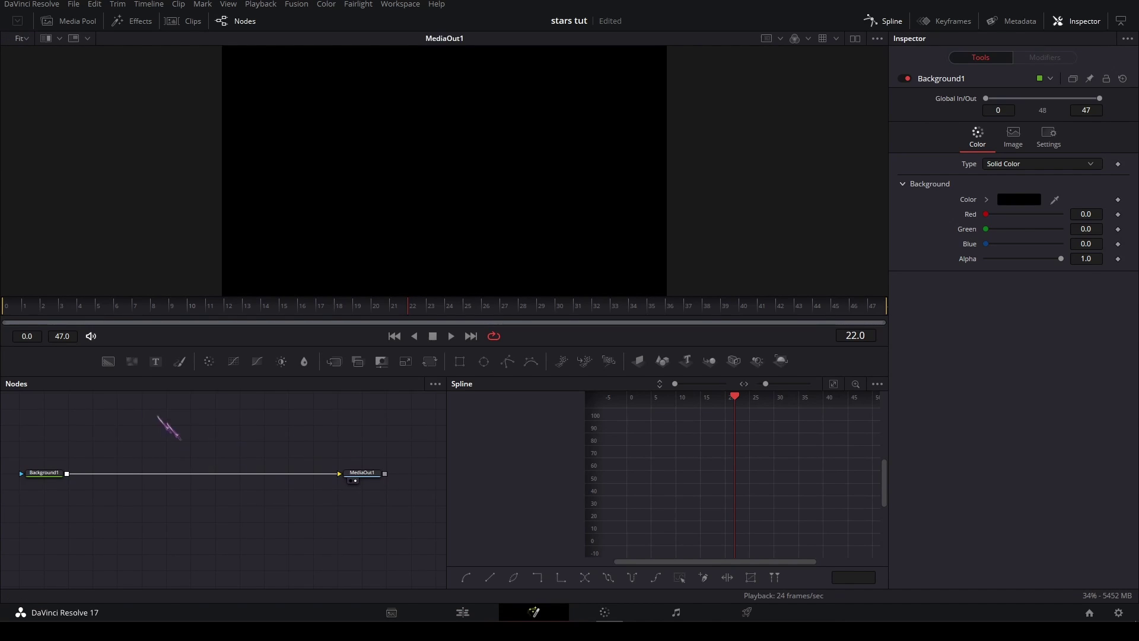
pyautogui.moveTo(159, 419)
pyautogui.mouseDown()
pyautogui.moveTo(166, 473)
pyautogui.moveTo(159, 440)
pyautogui.mouseUp()
pyautogui.moveTo(142, 381); pyautogui.dragTo(179, 478)
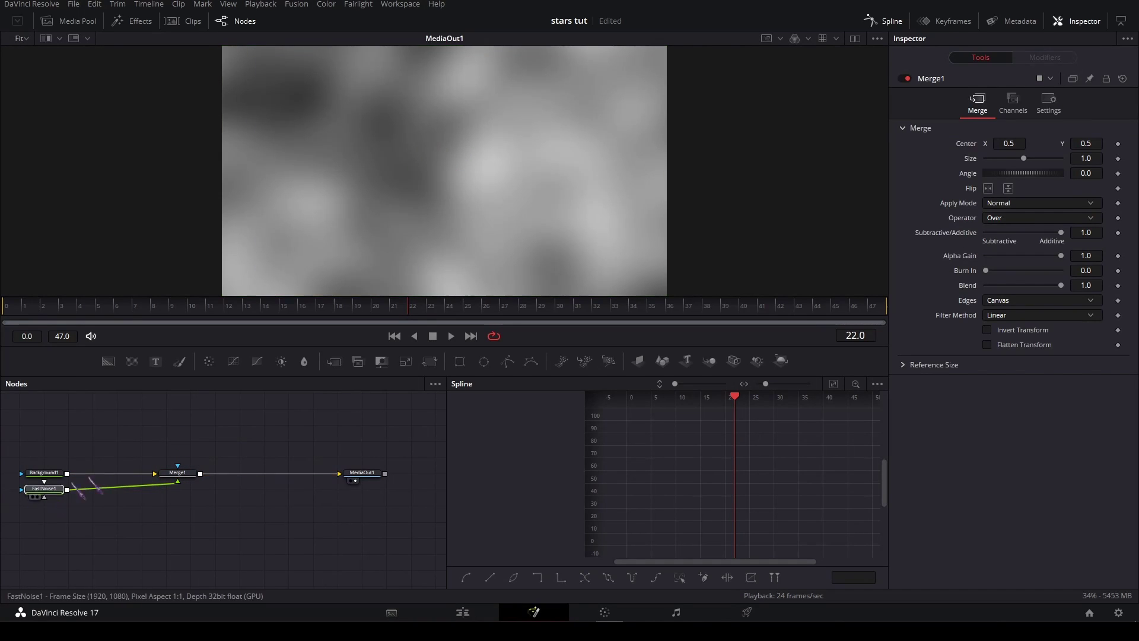
pyautogui.moveTo(182, 414); pyautogui.dragTo(200, 466)
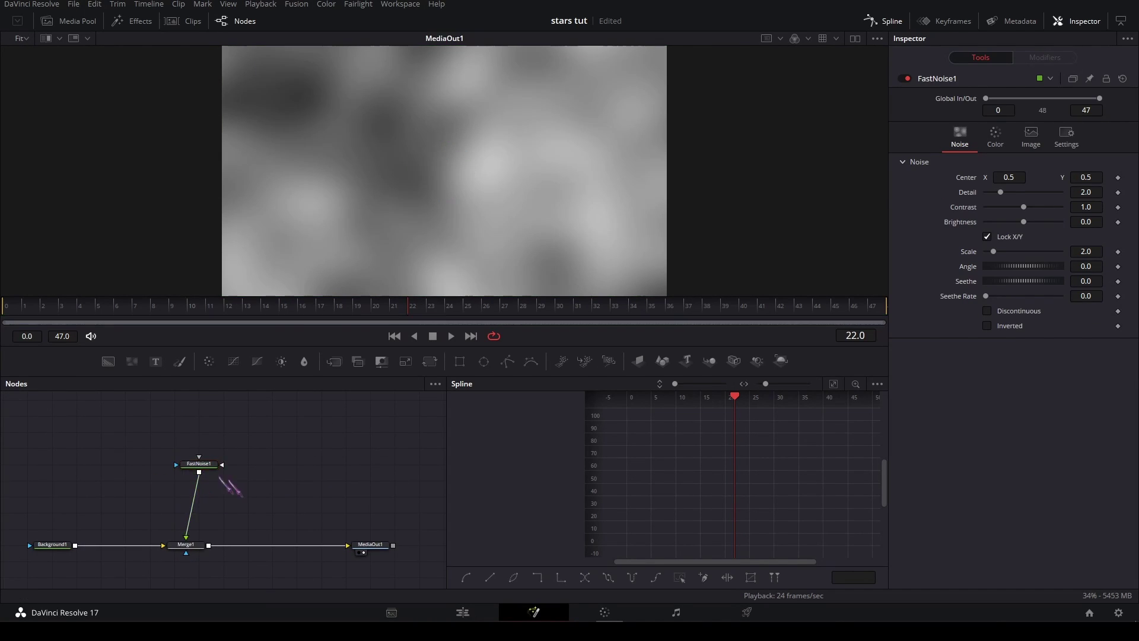
# - Set the FastNoise node's Detail to 10 and Scale to 100
pyautogui.click(210, 475)
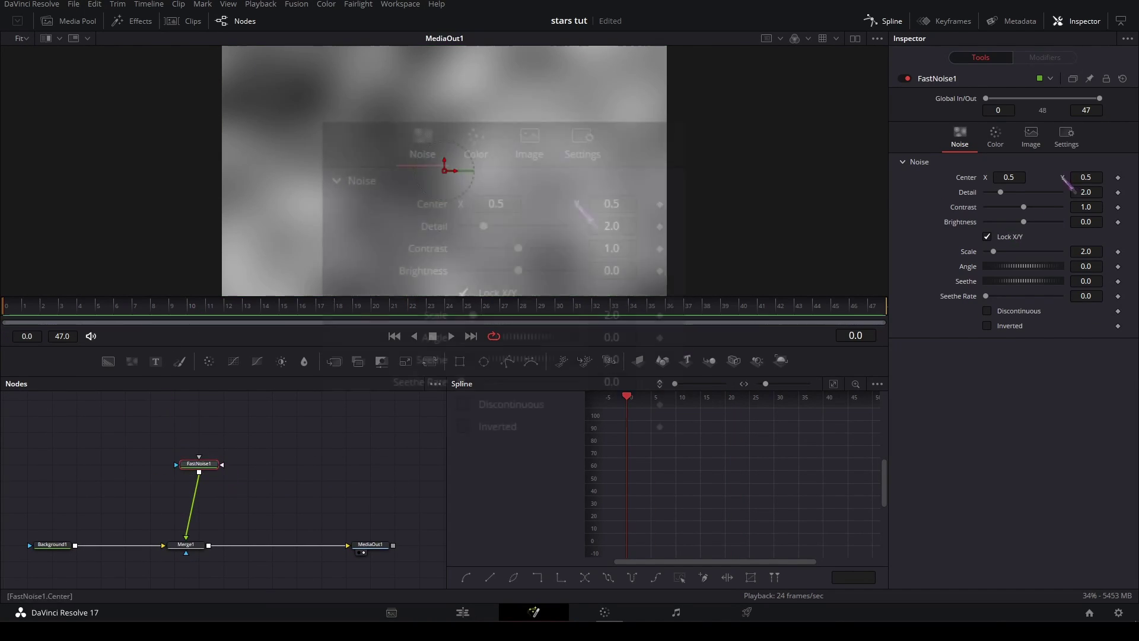
pyautogui.moveTo(1000, 192); pyautogui.dragTo(1093, 198)
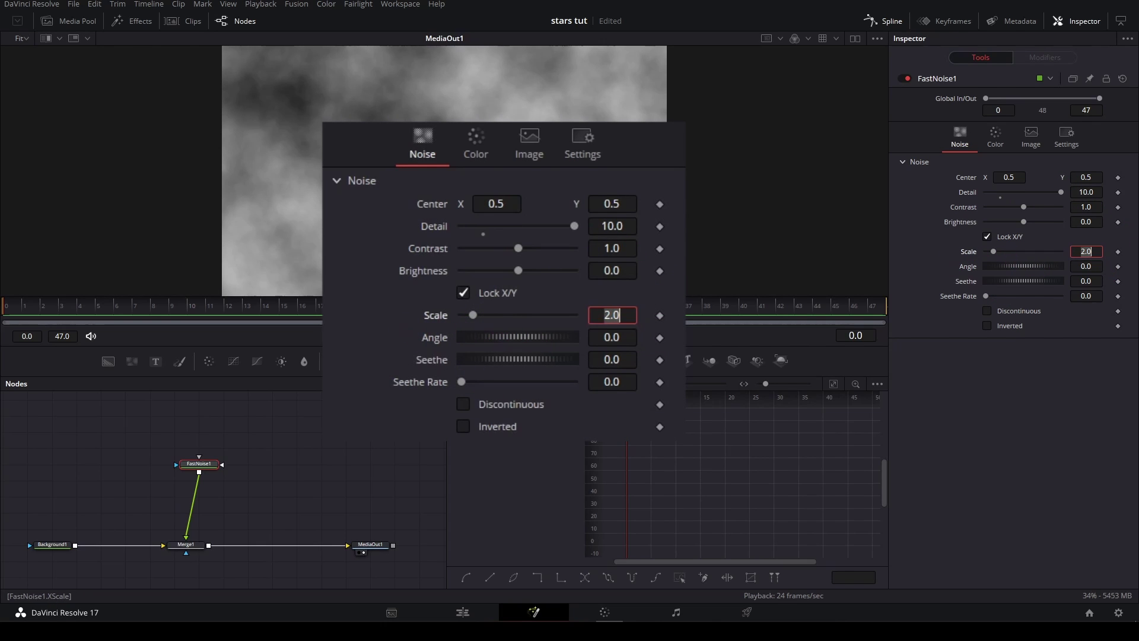
pyautogui.write('100')
pyautogui.press('Tab')
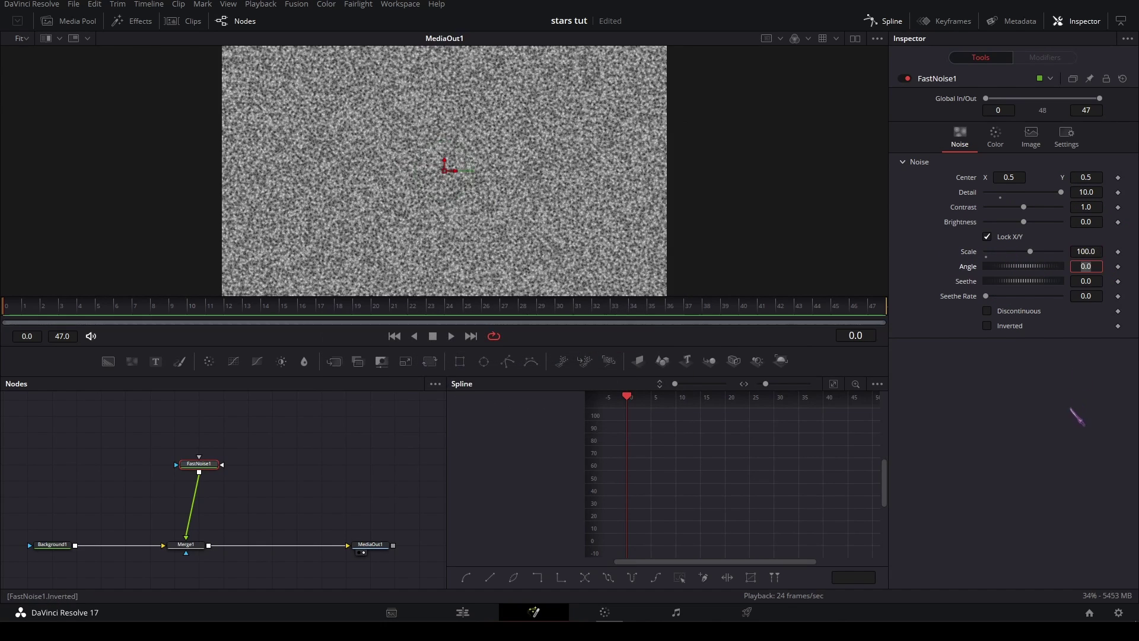
# - Animate the FastNoise Scale from a keyframe of 100 at frame 0 to 0 at frame 47
pyautogui.click(80, 310)
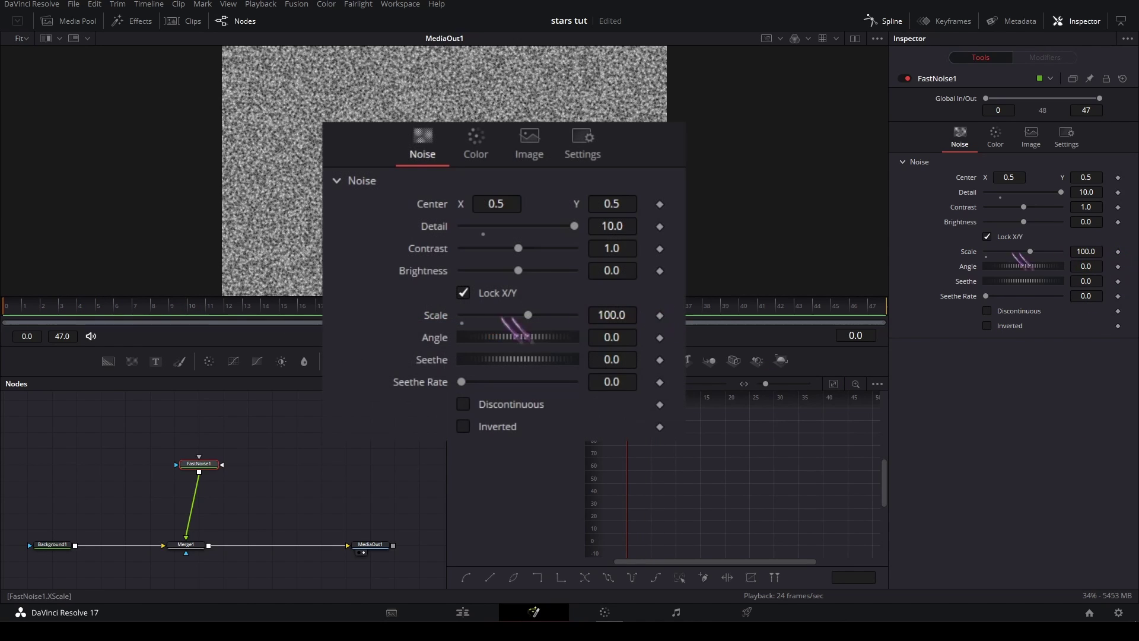
pyautogui.click(1118, 251)
pyautogui.click(614, 307)
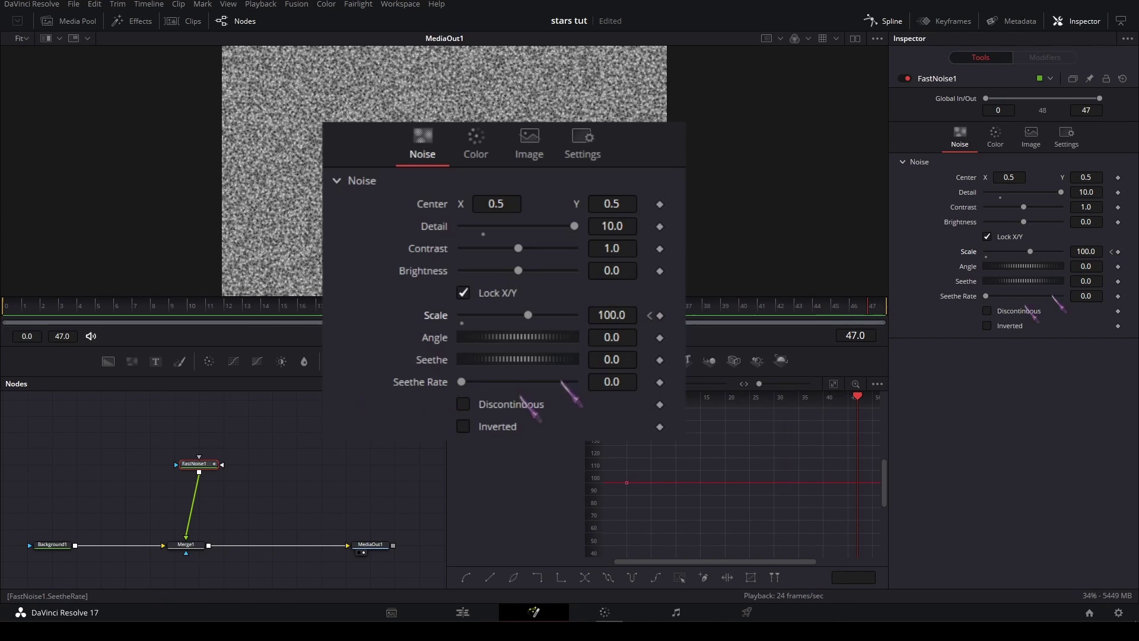
pyautogui.write('0')
pyautogui.press('Tab')
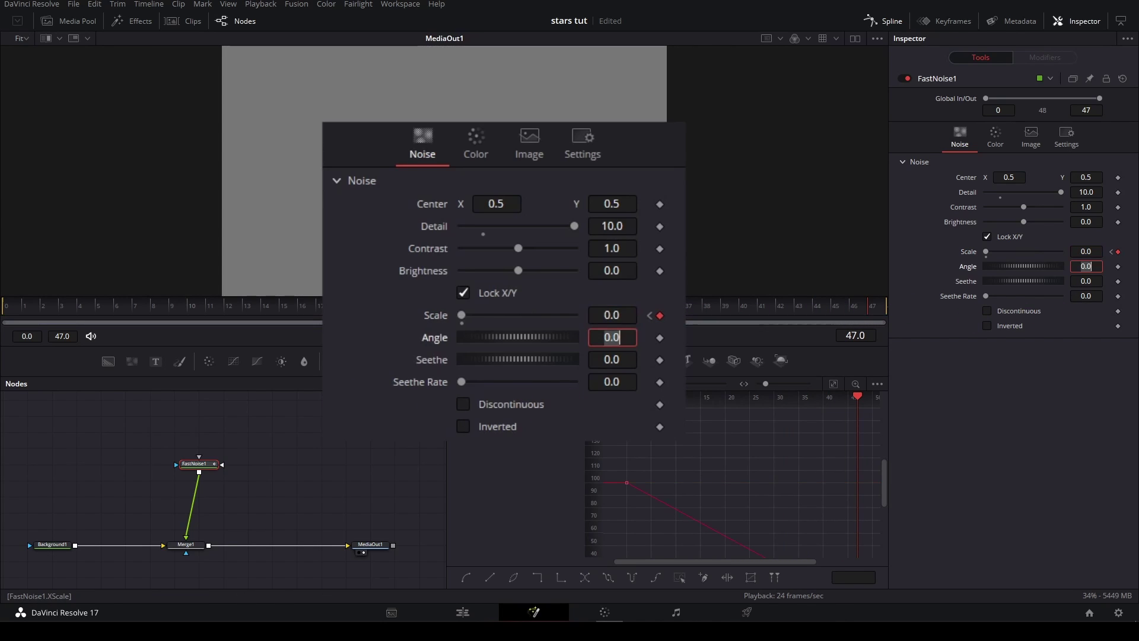
# - Bend the Scale spline so it falls steeply at both ends and flattens in the middle, and play the animation
pyautogui.click(833, 383)
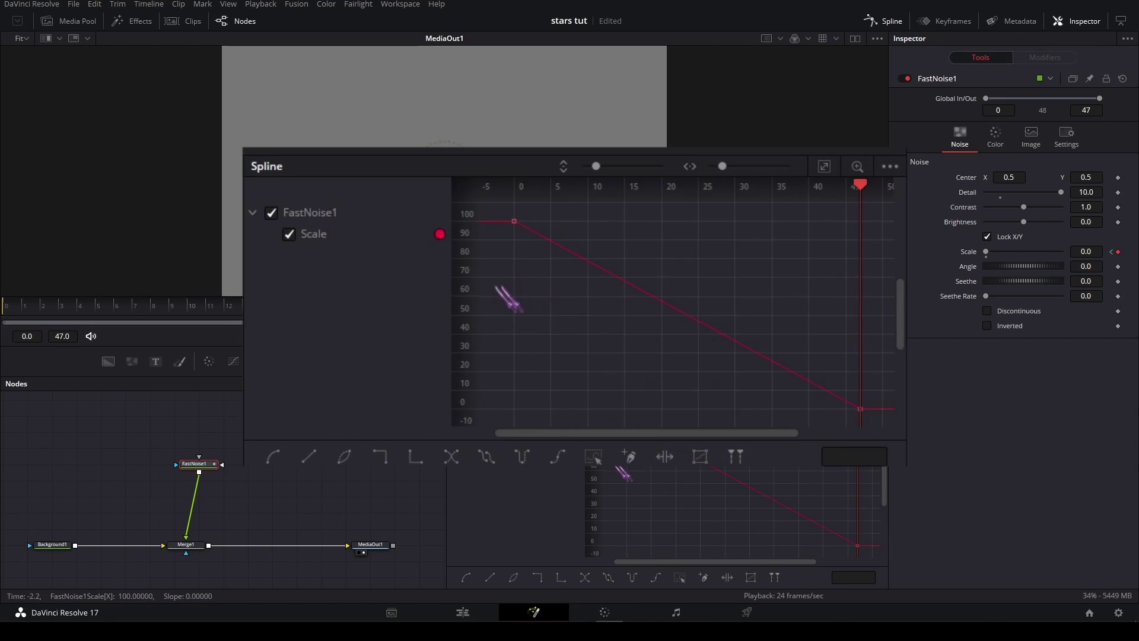
pyautogui.click(705, 462)
pyautogui.moveTo(704, 462); pyautogui.dragTo(638, 507)
pyautogui.click(857, 546)
pyautogui.moveTo(785, 501); pyautogui.dragTo(838, 439)
pyautogui.press('space')
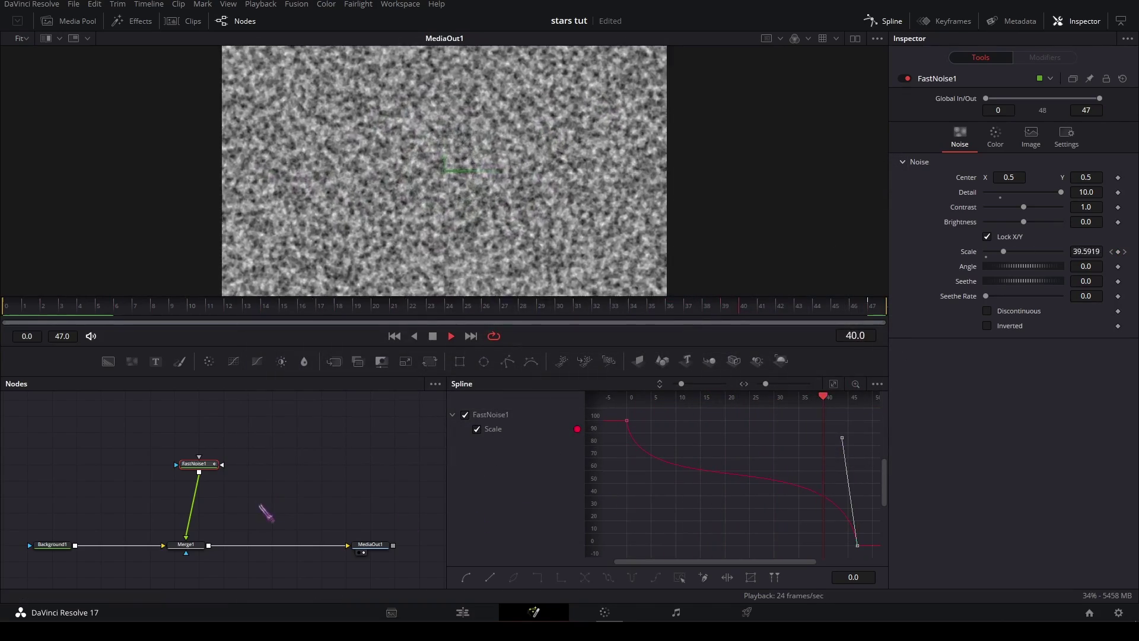
# - Insert an Edge Detect node between FastNoise and the Merge, and set its Threshold to 0.8
pyautogui.moveTo(257, 503); pyautogui.dragTo(269, 521)
pyautogui.moveTo(211, 480); pyautogui.dragTo(187, 432)
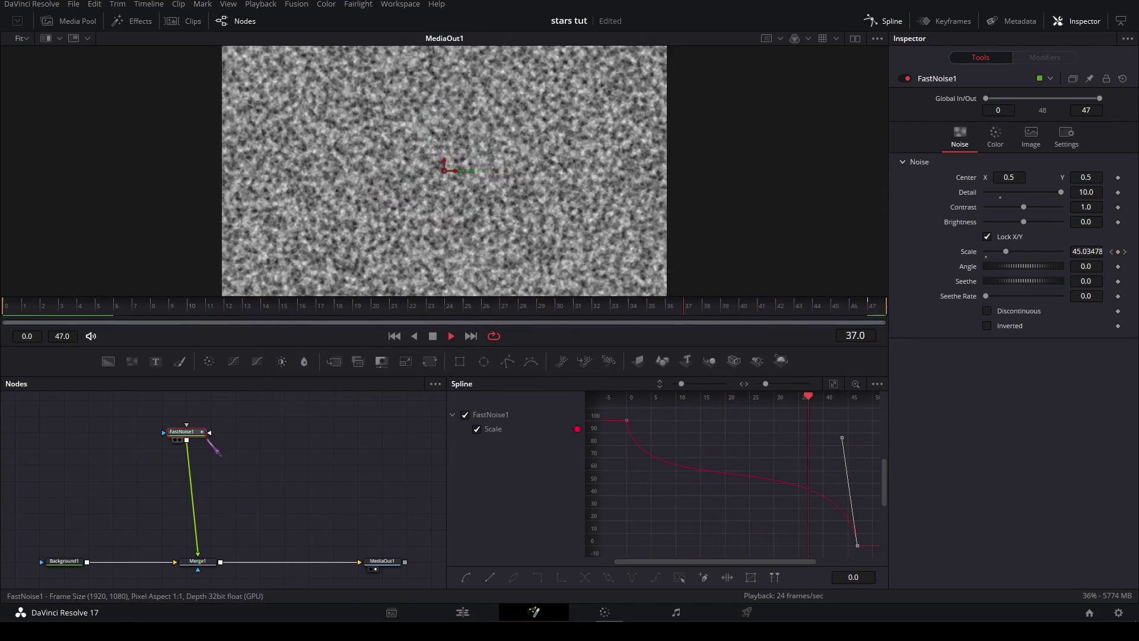
pyautogui.hotkey('shift', 'space')
pyautogui.write('edge')
pyautogui.press('Return')
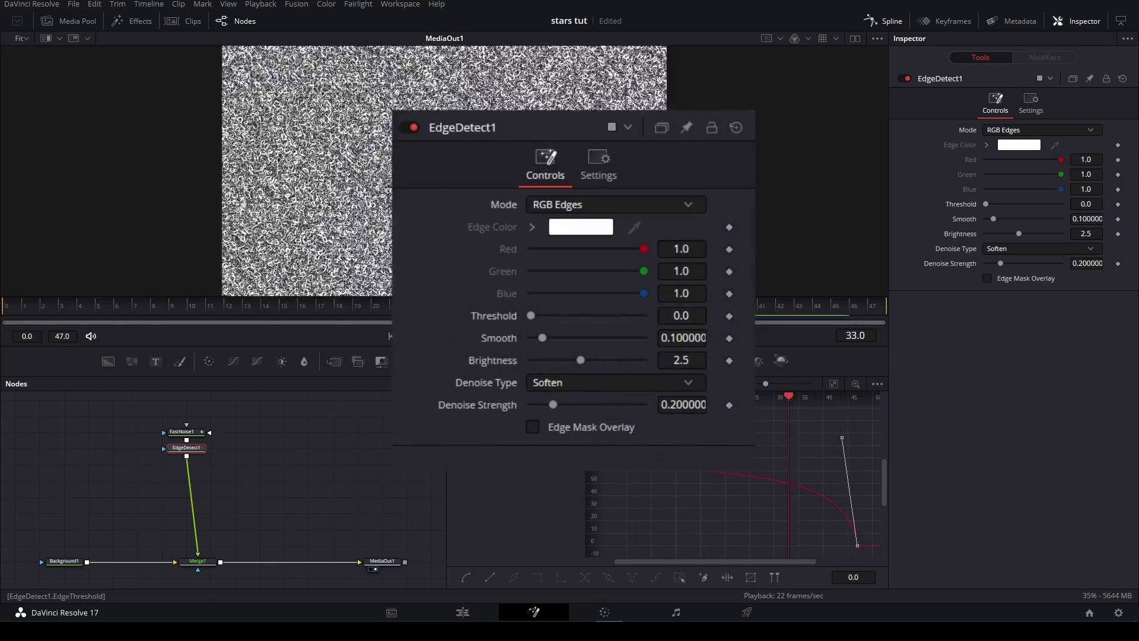
pyautogui.write('.8')
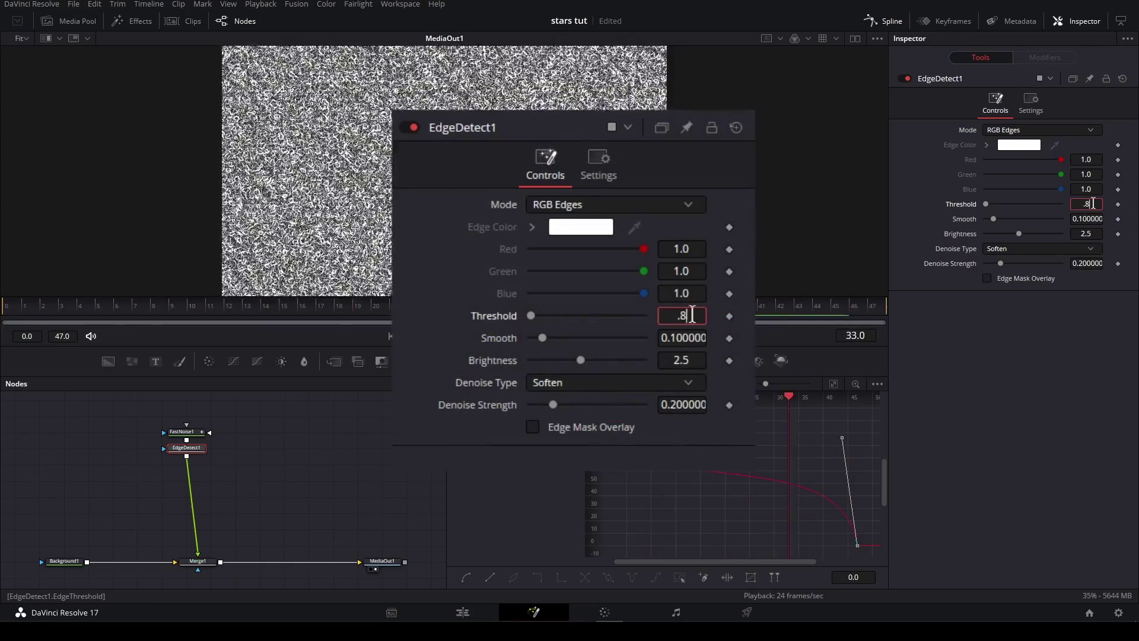
pyautogui.press('Tab')
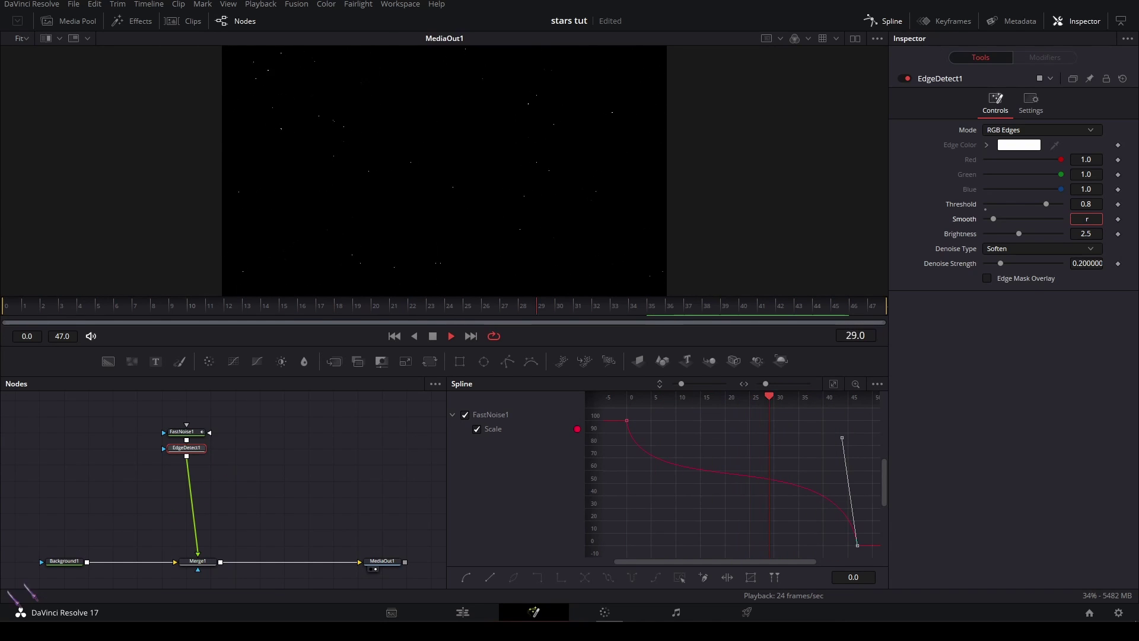
# - Stop playback and insert a Rays node after the Edge Detect node
pyautogui.press('space')
pyautogui.hotkey('shift', 'space')
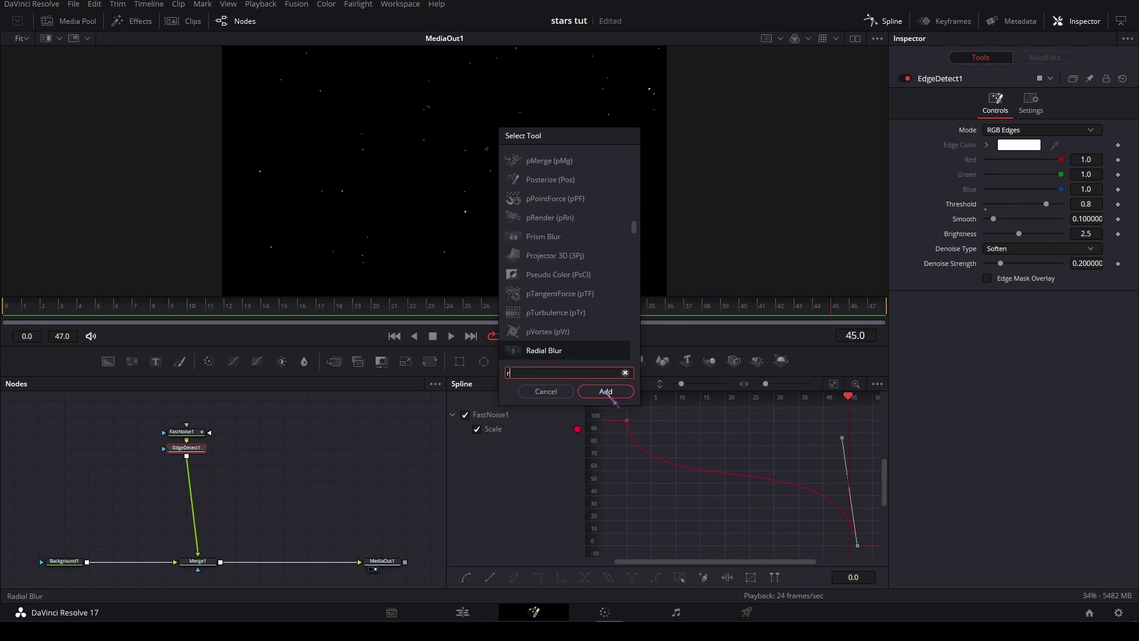
pyautogui.write('rays')
pyautogui.click(608, 393)
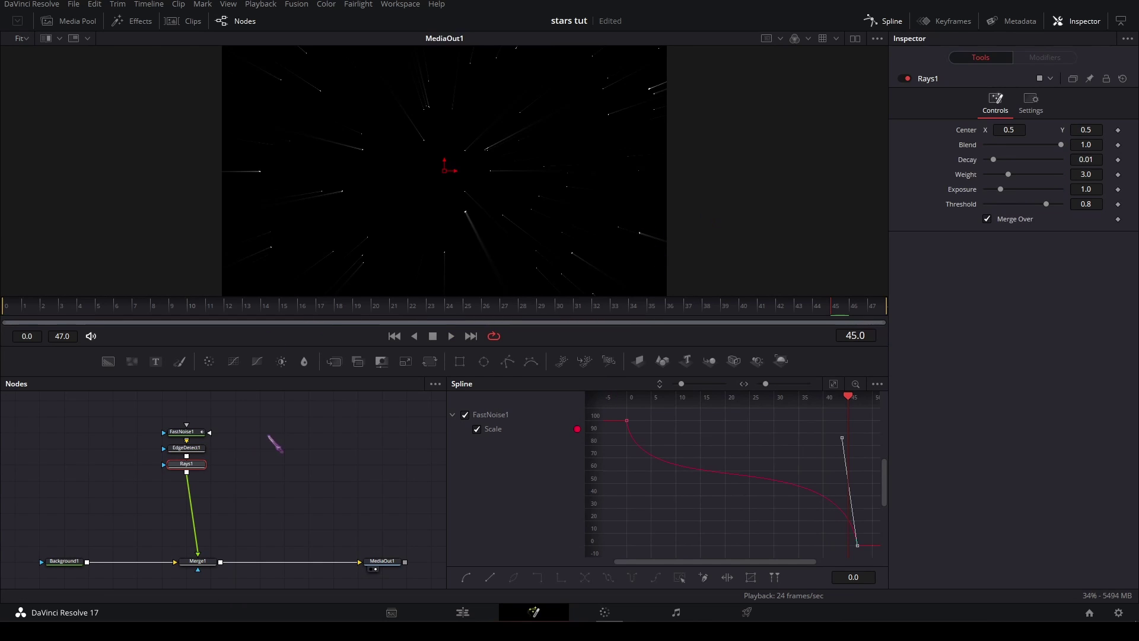
# - Set the Rays node's Decay to 0.005, Weight to 10 and Exposure to 5
pyautogui.click(1090, 159)
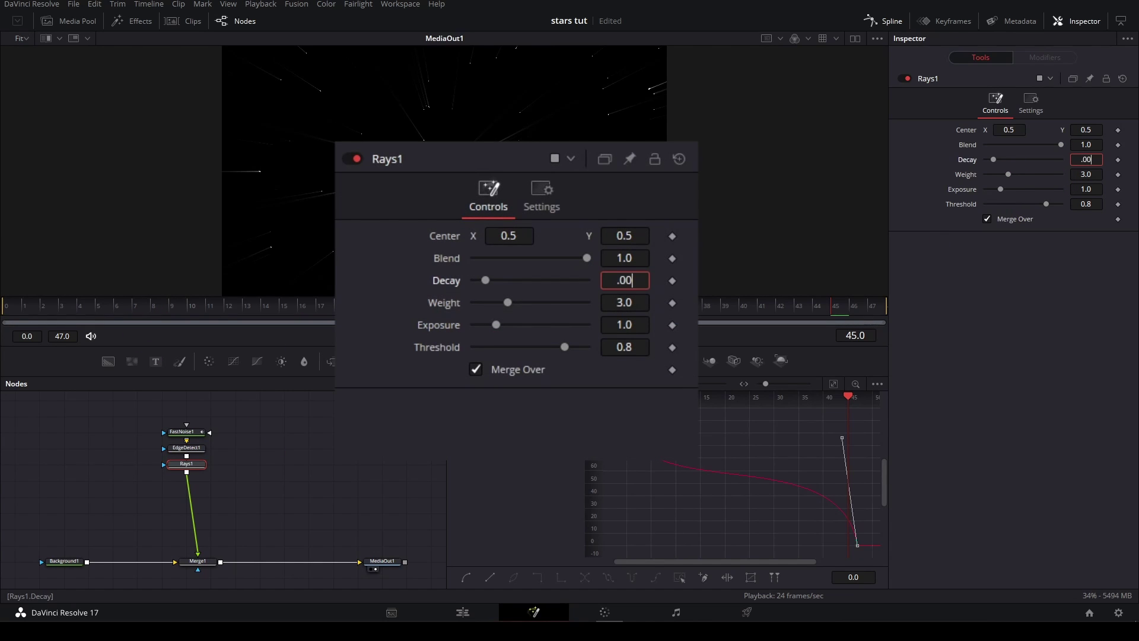
pyautogui.write('.005')
pyautogui.press('Tab')
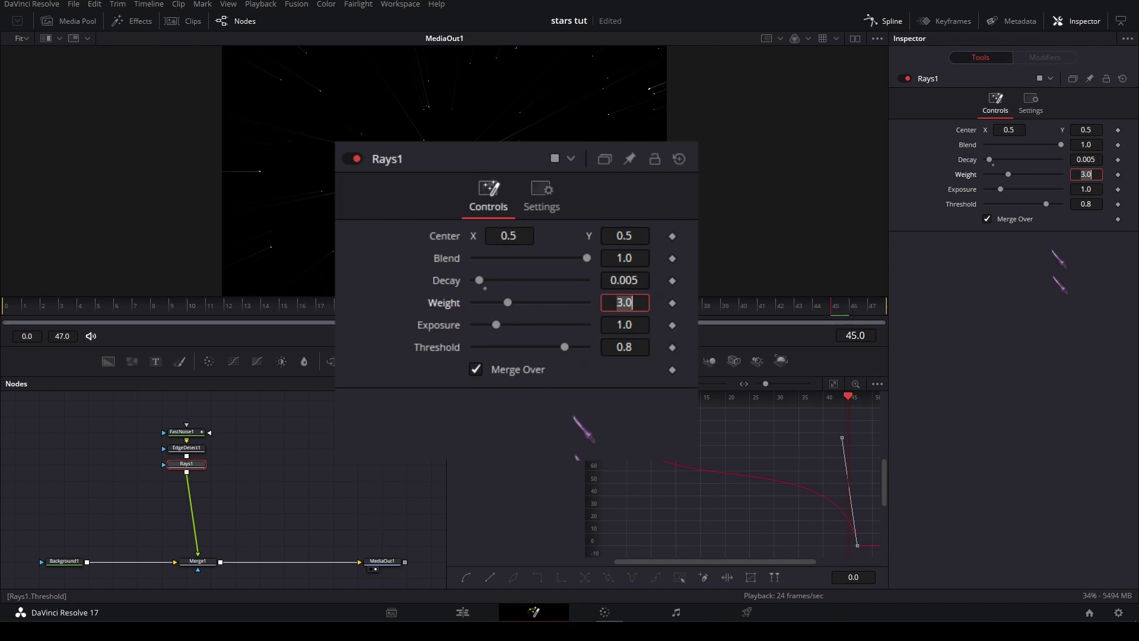
pyautogui.click(1046, 307)
pyautogui.moveTo(1009, 175); pyautogui.dragTo(1129, 173)
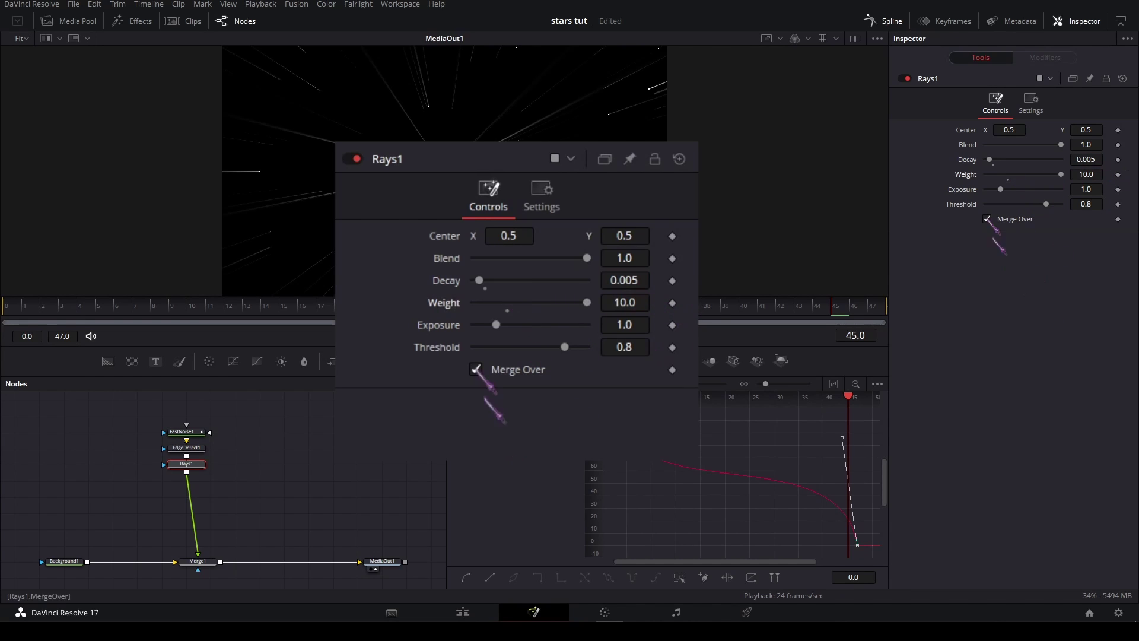
pyautogui.moveTo(1001, 189); pyautogui.dragTo(1061, 189)
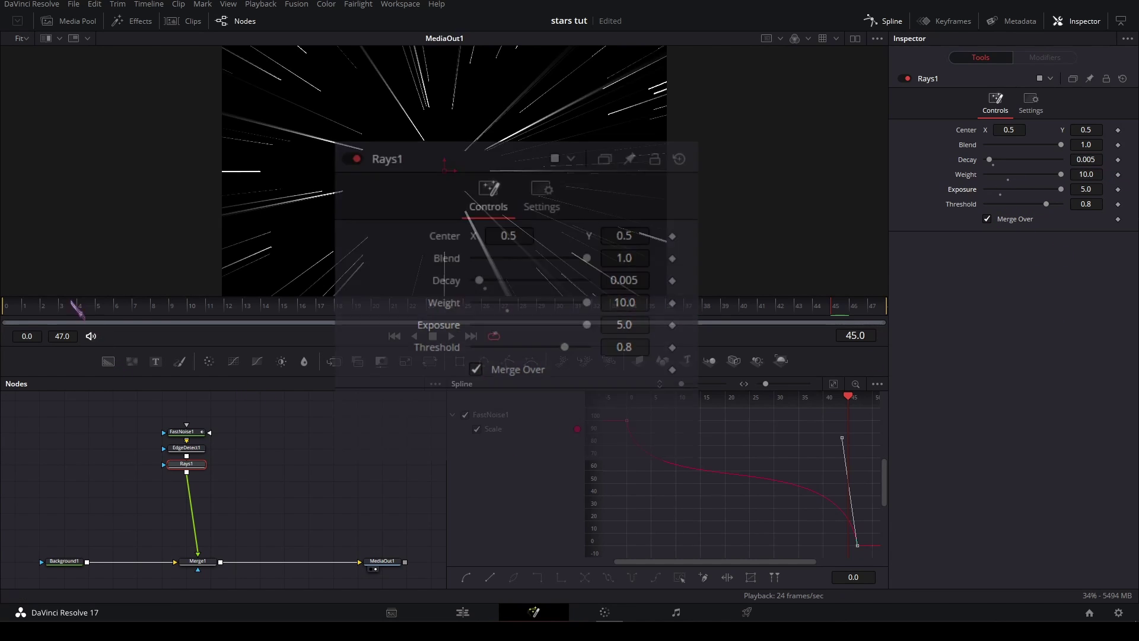
# - Keyframe the Rays Weight at 10 on frame 0, 0 on frame 24 and 10 on frame 47
pyautogui.moveTo(49, 308); pyautogui.dragTo(3, 309)
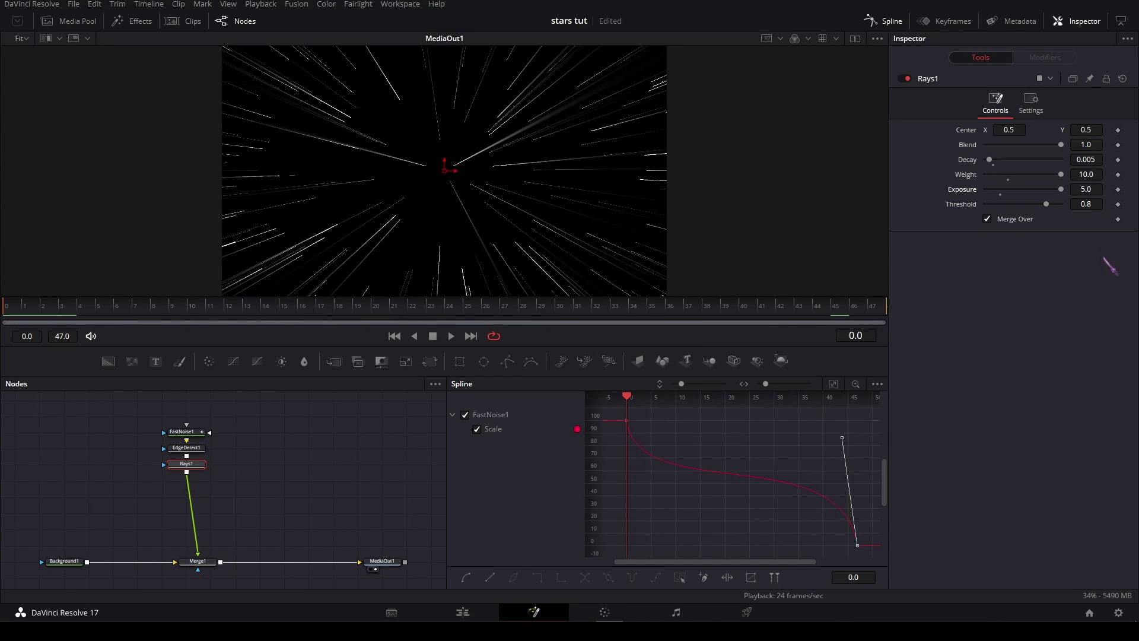
pyautogui.click(1117, 174)
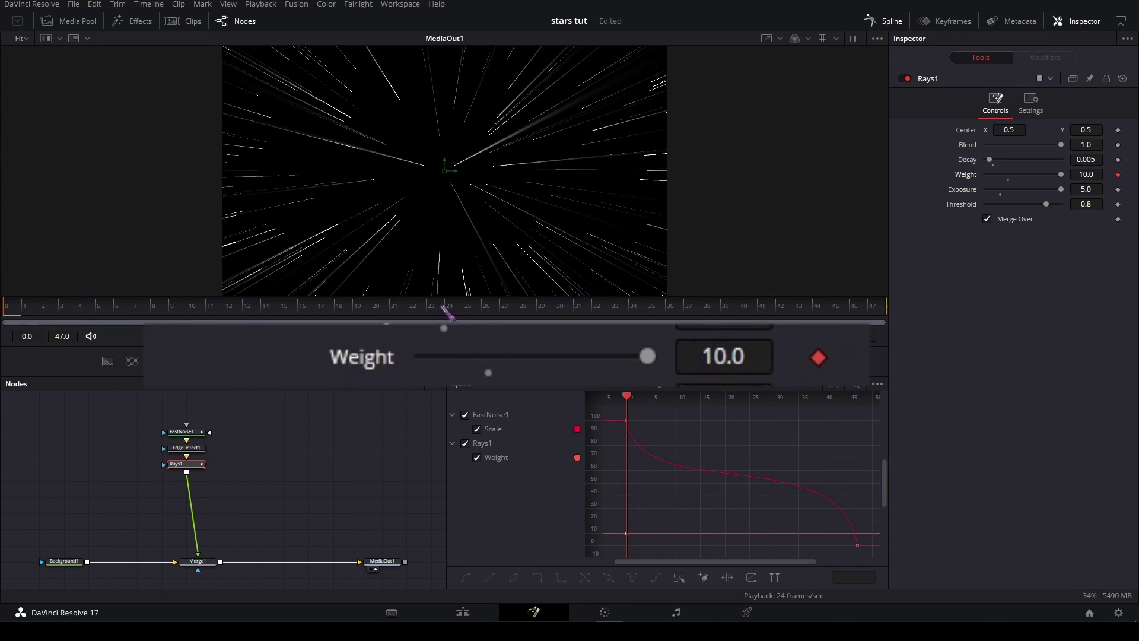
pyautogui.click(447, 306)
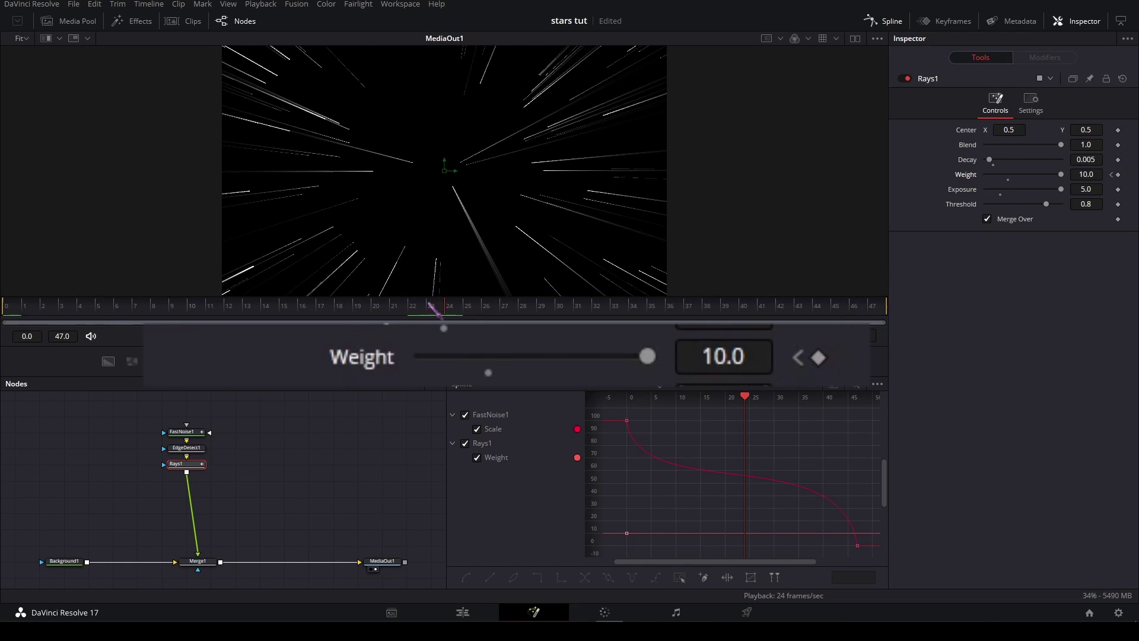
pyautogui.moveTo(1061, 174); pyautogui.dragTo(985, 174)
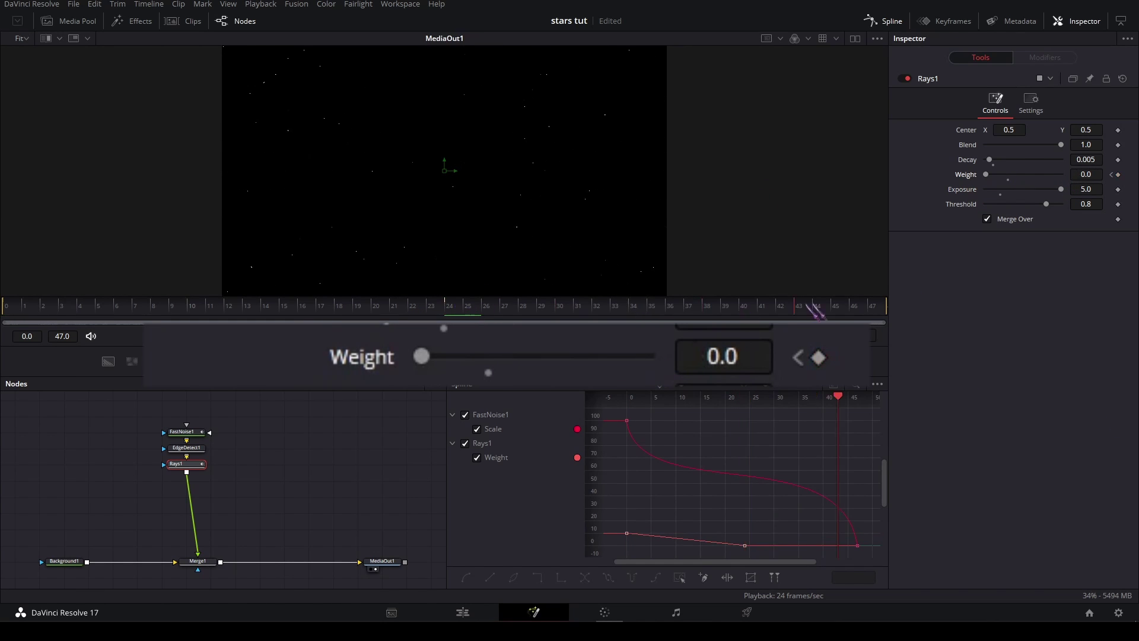
pyautogui.click(872, 306)
pyautogui.moveTo(985, 174); pyautogui.dragTo(1124, 229)
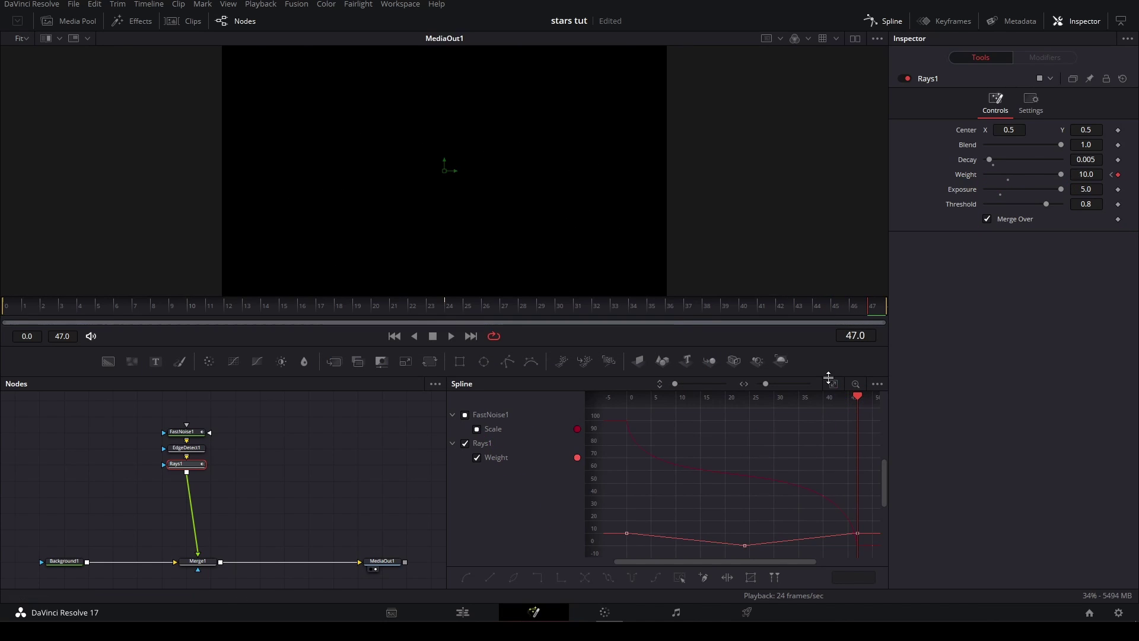
# - Shape the Rays Weight spline into a smooth U with steep ends and a flat middle, and preview the playback
pyautogui.click(832, 383)
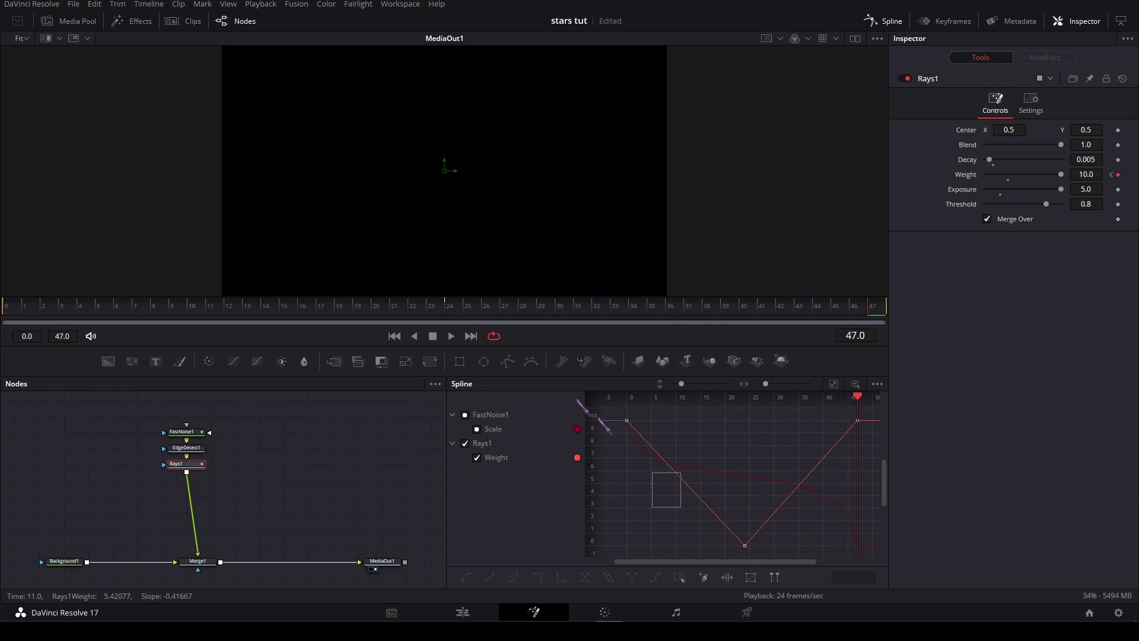
pyautogui.moveTo(666, 459); pyautogui.dragTo(633, 536)
pyautogui.moveTo(623, 313); pyautogui.dragTo(716, 415)
pyautogui.moveTo(649, 353); pyautogui.dragTo(553, 402)
pyautogui.moveTo(748, 347); pyautogui.dragTo(816, 402)
pyautogui.click(860, 221)
pyautogui.moveTo(818, 291); pyautogui.dragTo(847, 393)
pyautogui.click(794, 309)
pyautogui.press('space')
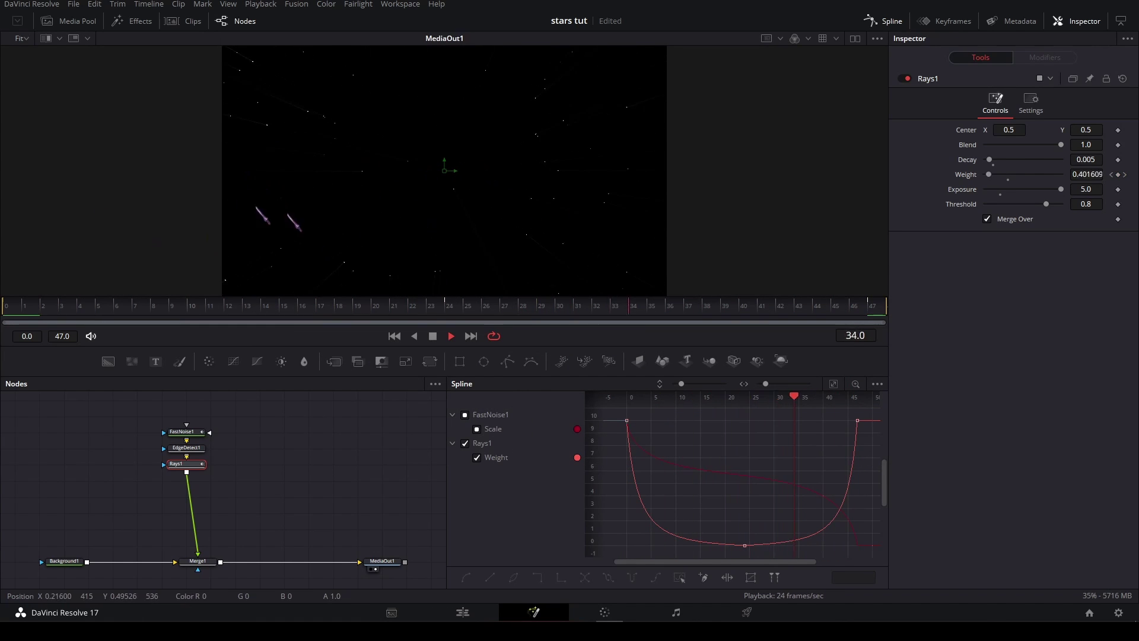
pyautogui.moveTo(258, 477); pyautogui.dragTo(239, 465)
pyautogui.press('space')
# - Duplicate the FastNoise, Edge Detect and Rays chain and connect the copy to a new Merge inserted before MediaOut
pyautogui.moveTo(314, 499); pyautogui.dragTo(299, 497)
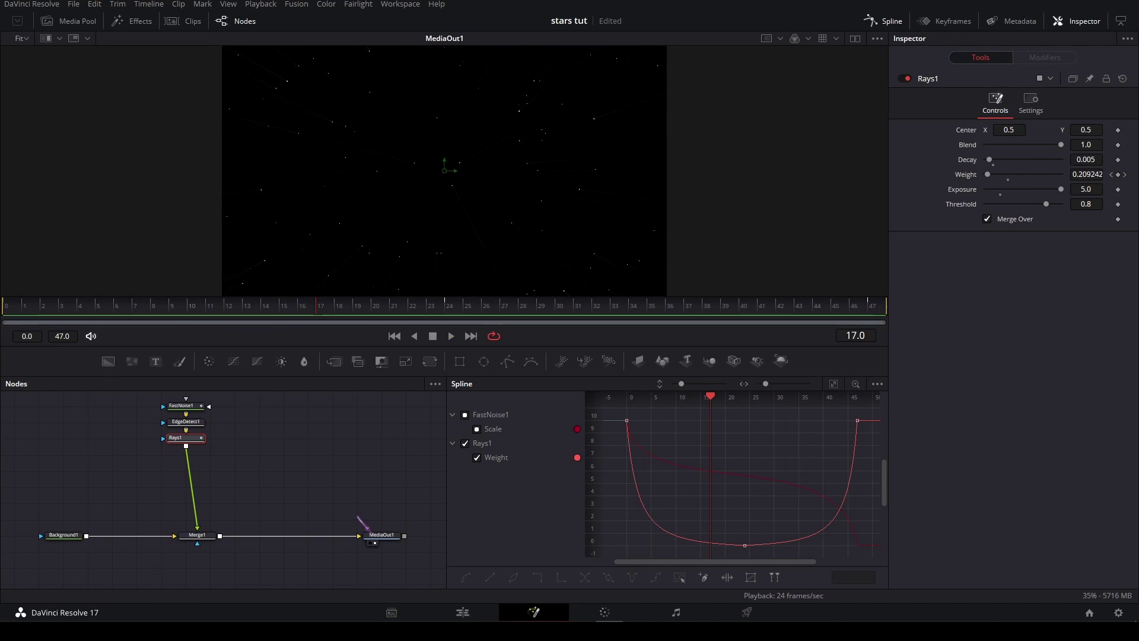
pyautogui.moveTo(372, 533); pyautogui.dragTo(421, 533)
pyautogui.moveTo(264, 506); pyautogui.dragTo(272, 523)
pyautogui.moveTo(281, 514); pyautogui.dragTo(190, 412)
pyautogui.hotkey('ctrl', 'c')
pyautogui.hotkey('ctrl', 'v')
pyautogui.moveTo(334, 361); pyautogui.dragTo(219, 534)
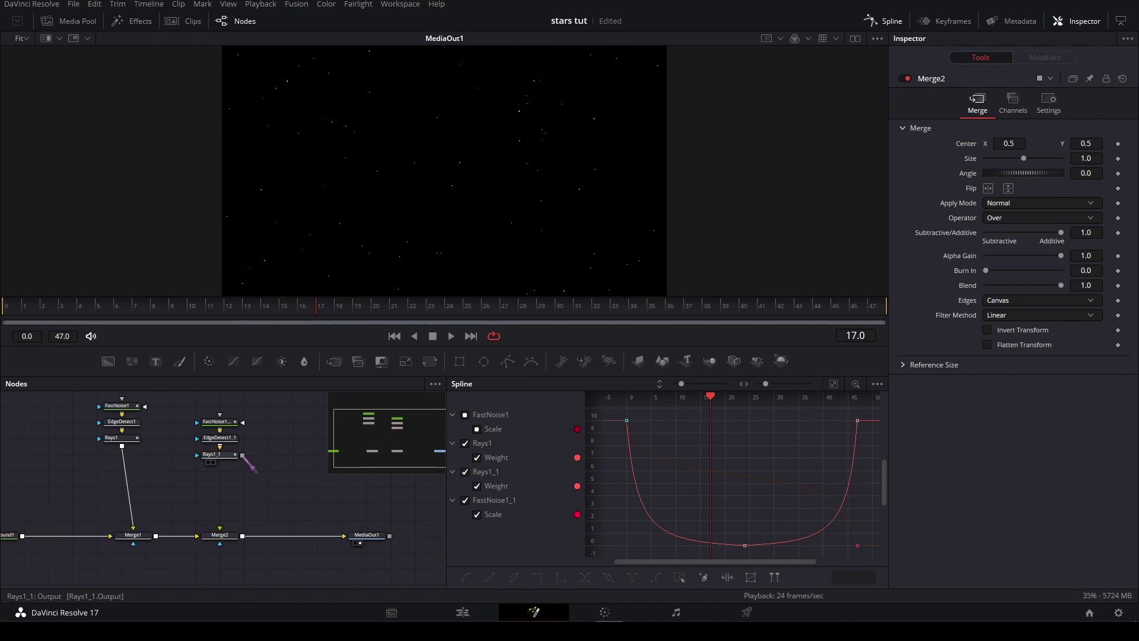
pyautogui.moveTo(242, 455); pyautogui.dragTo(219, 528)
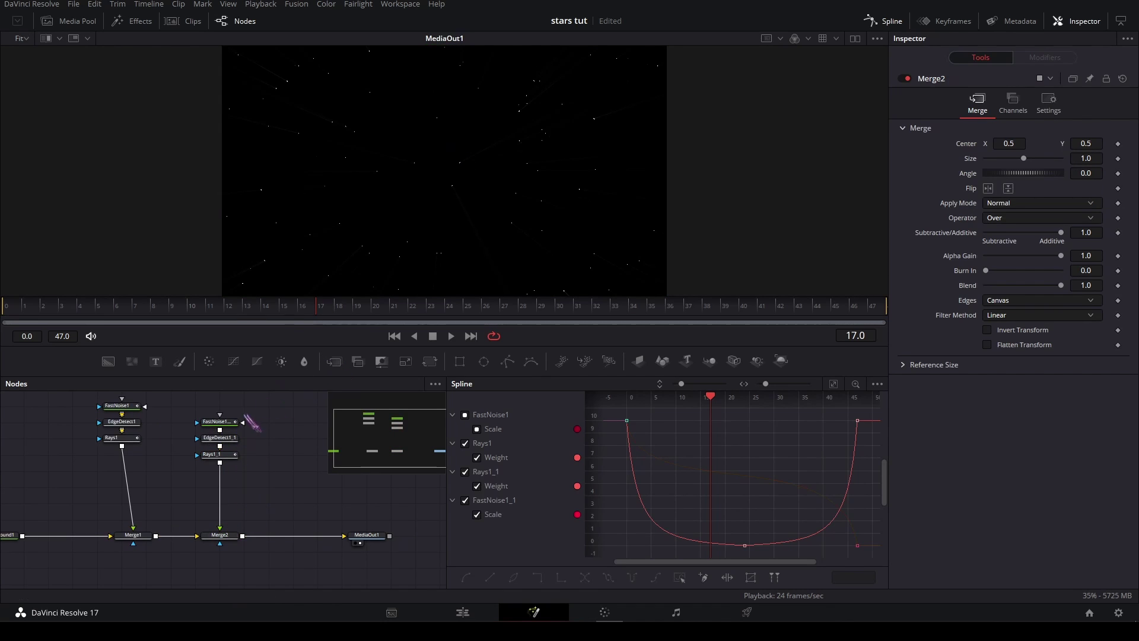
# - Set the duplicated FastNoise's Scale keyframes to 200 on frame 0 and 100 on frame 47, and preview the playback
pyautogui.click(220, 421)
pyautogui.moveTo(331, 305); pyautogui.dragTo(4, 323)
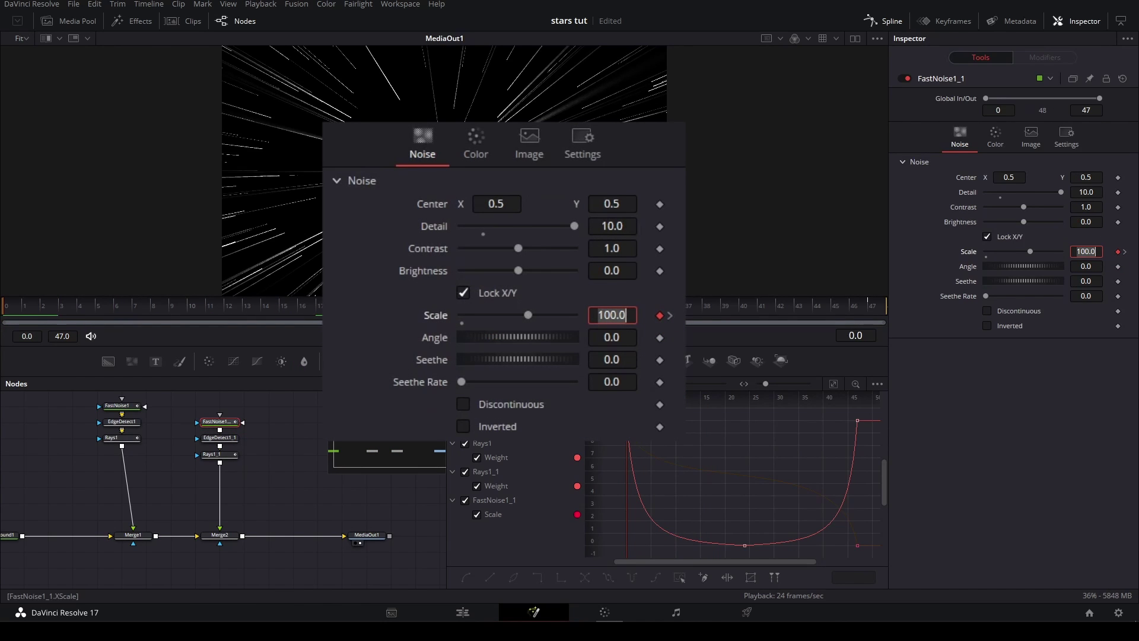
pyautogui.press('Tab')
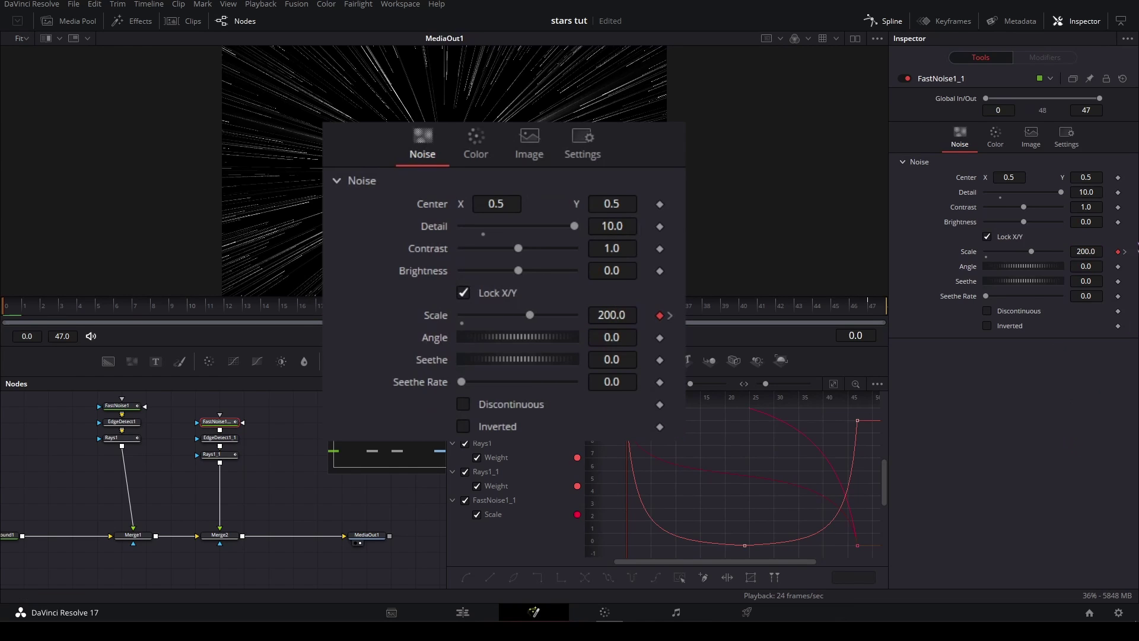
pyautogui.click(1124, 251)
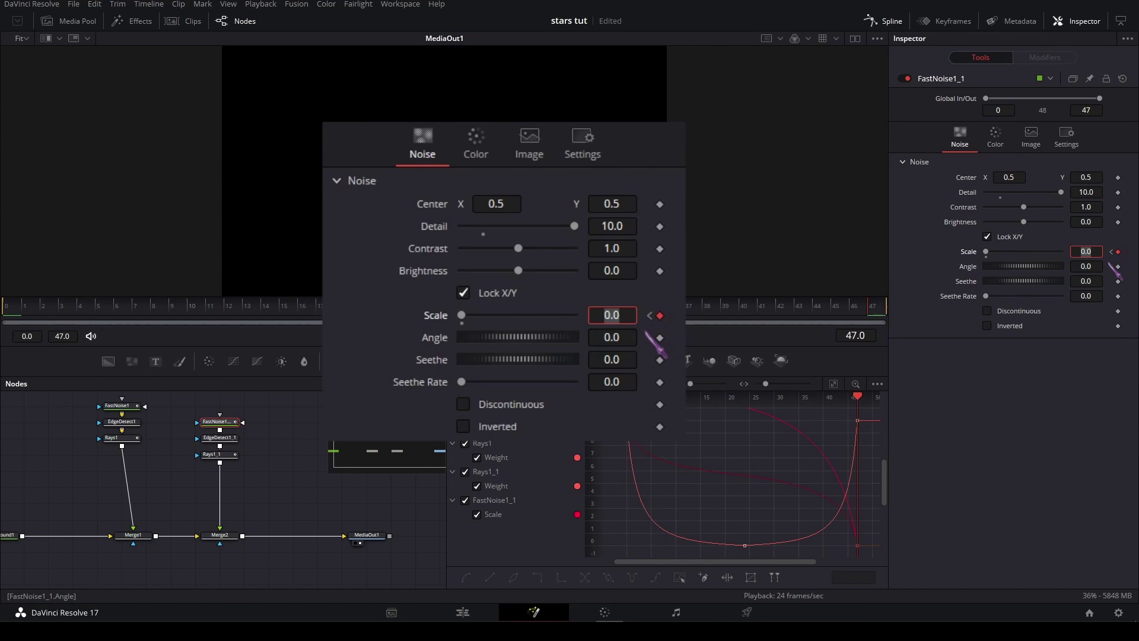
pyautogui.press('Tab')
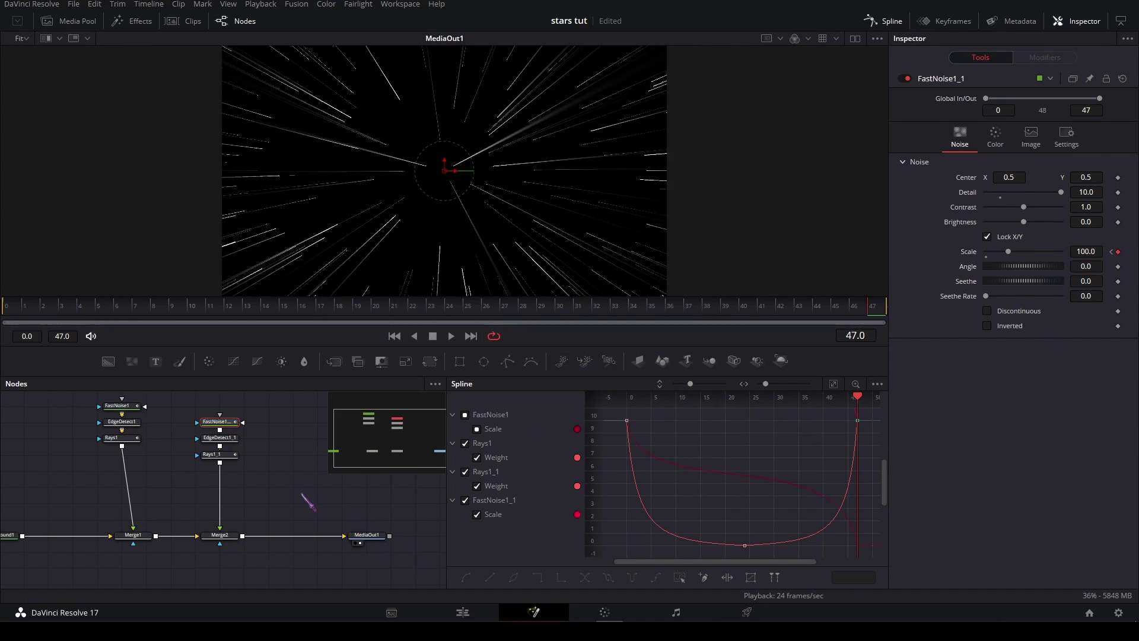
pyautogui.click(301, 494)
pyautogui.press('space')
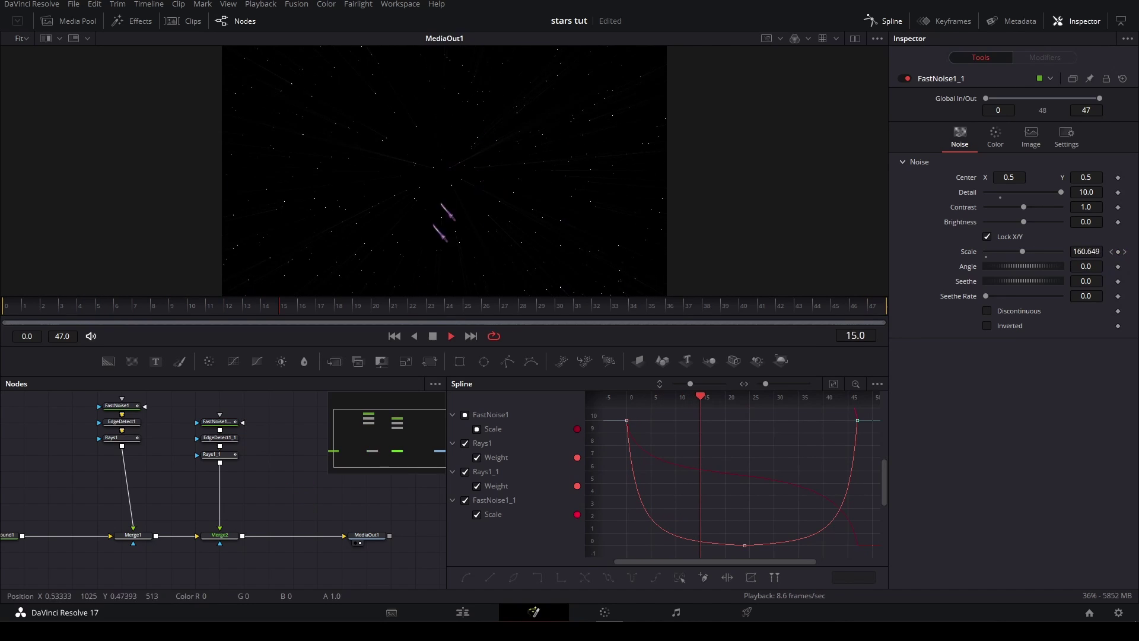
pyautogui.moveTo(313, 487); pyautogui.dragTo(213, 480)
pyautogui.press('space')
# - Insert a Glow node between the second Merge and MediaOut
pyautogui.moveTo(240, 521); pyautogui.dragTo(264, 521)
pyautogui.moveTo(217, 478); pyautogui.dragTo(311, 488)
pyautogui.click(172, 527)
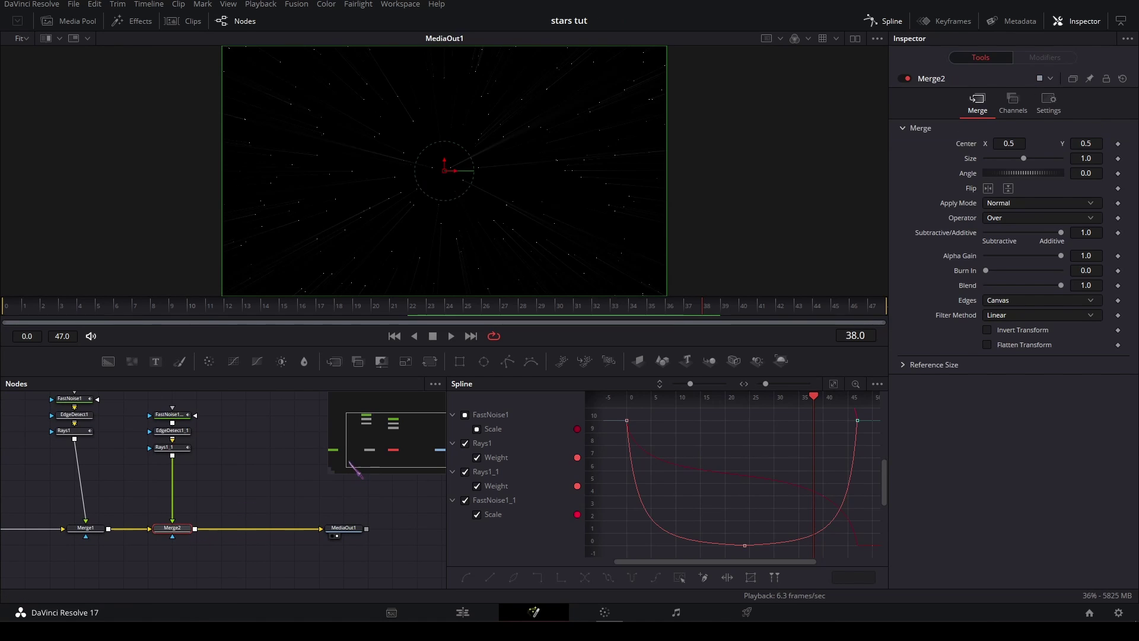
pyautogui.hotkey('shift', 'space')
pyautogui.write('glow')
pyautogui.press('Return')
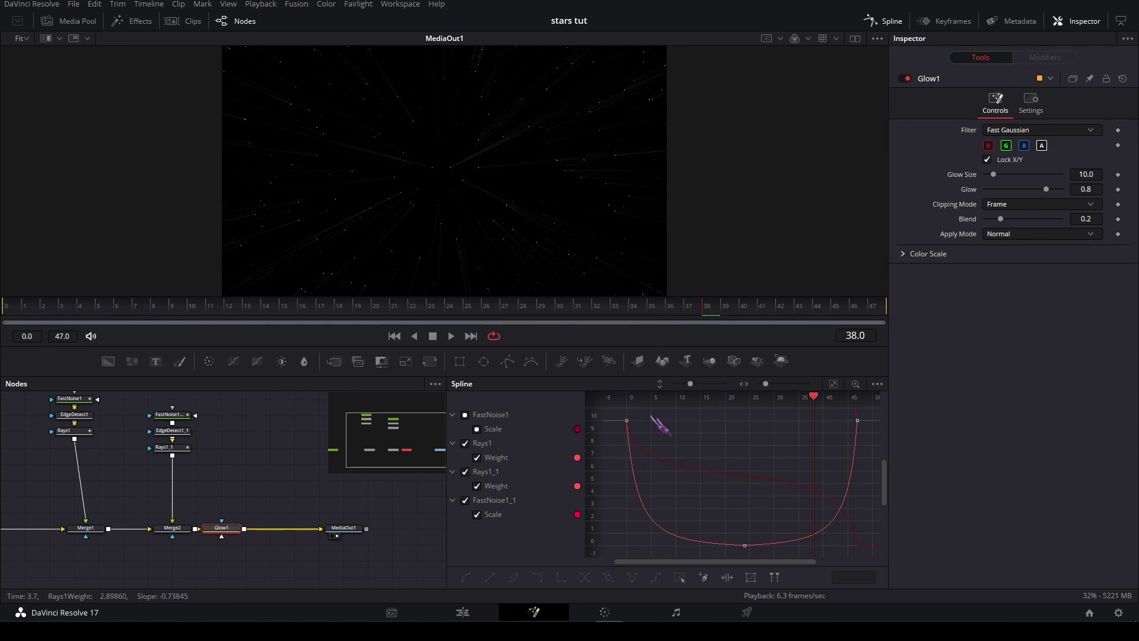
# - Insert a Soft Glow node between the Glow node and MediaOut, and play back the result
pyautogui.hotkey('shift', 'space')
pyautogui.write('s')
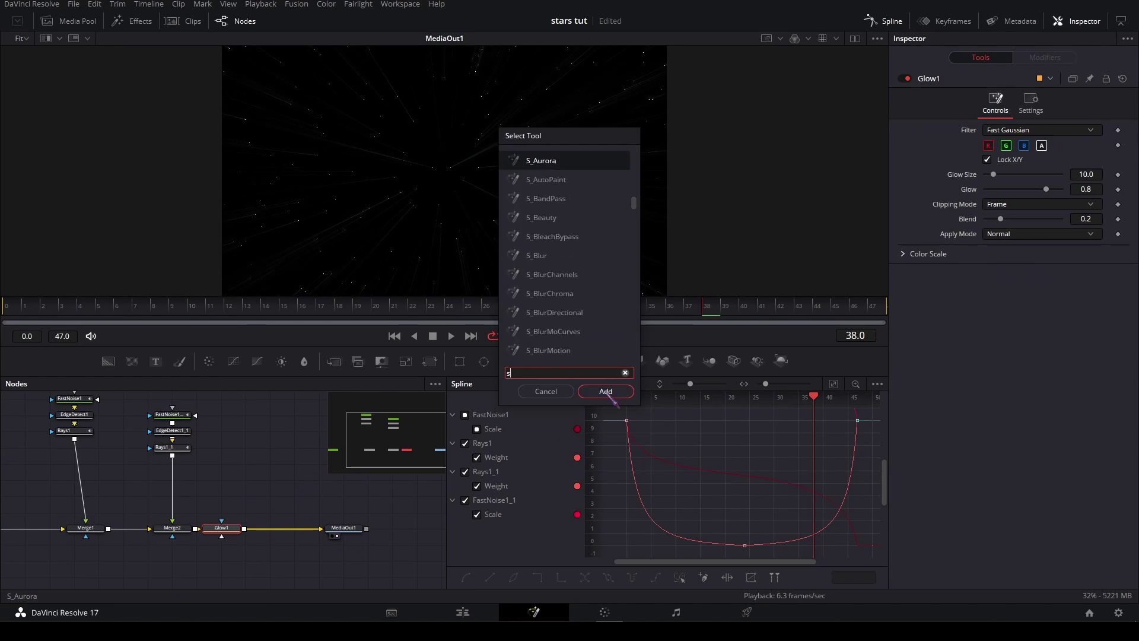
pyautogui.write('oft')
pyautogui.press('Return')
pyautogui.press('space')
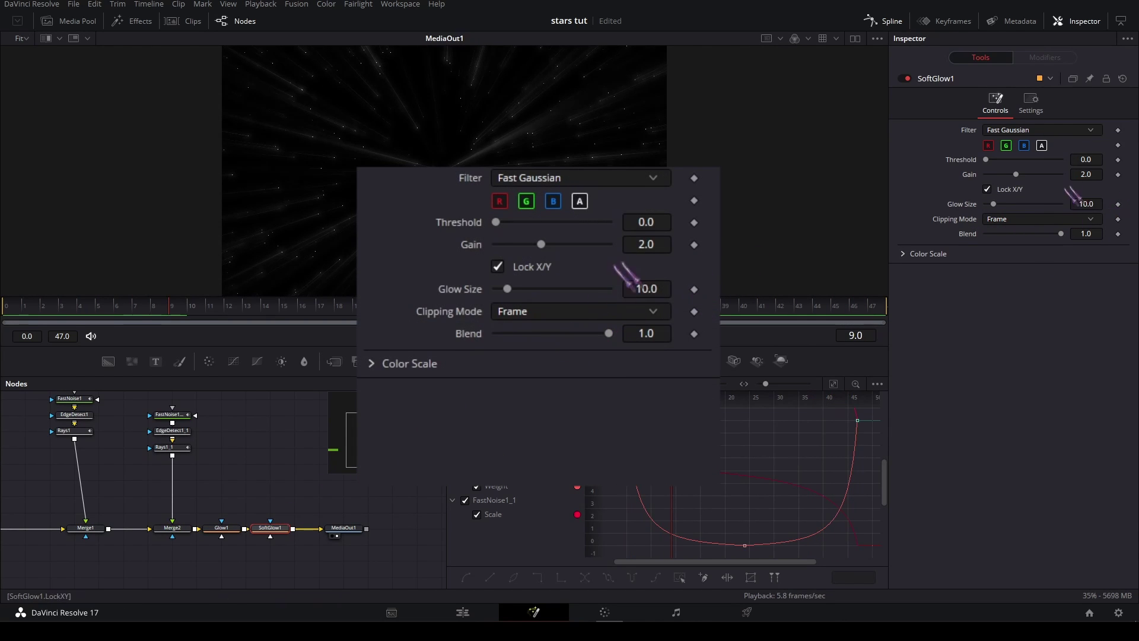
# - Set the Soft Glow's Gain to 1.427 and Glow Size to 19, and preview the animation
pyautogui.click(1088, 175)
pyautogui.write('1.465')
pyautogui.press('Return')
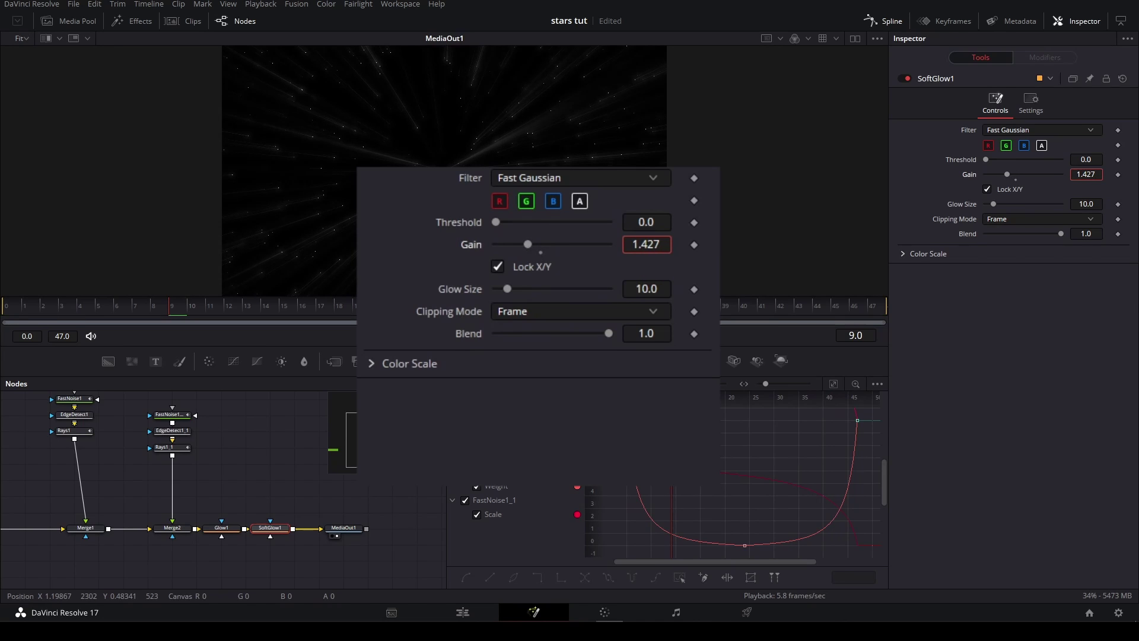
pyautogui.moveTo(1085, 205); pyautogui.dragTo(1127, 205)
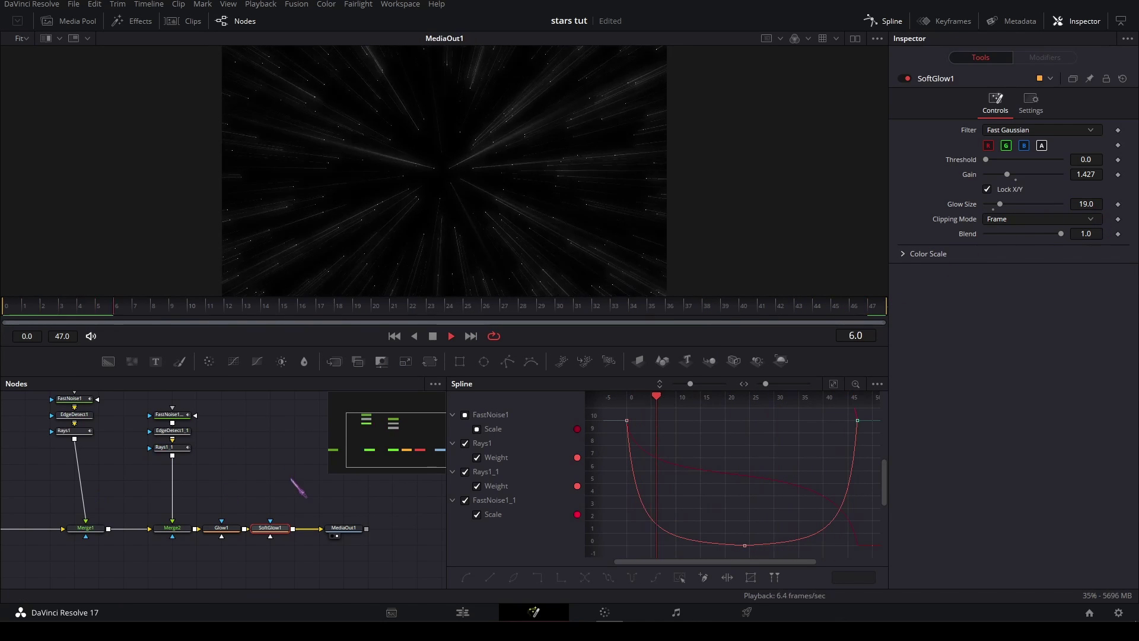
pyautogui.press('space')
# - Switch to the Edit page and play the star streak Fusion Composition clip from just before its start
pyautogui.click(464, 611)
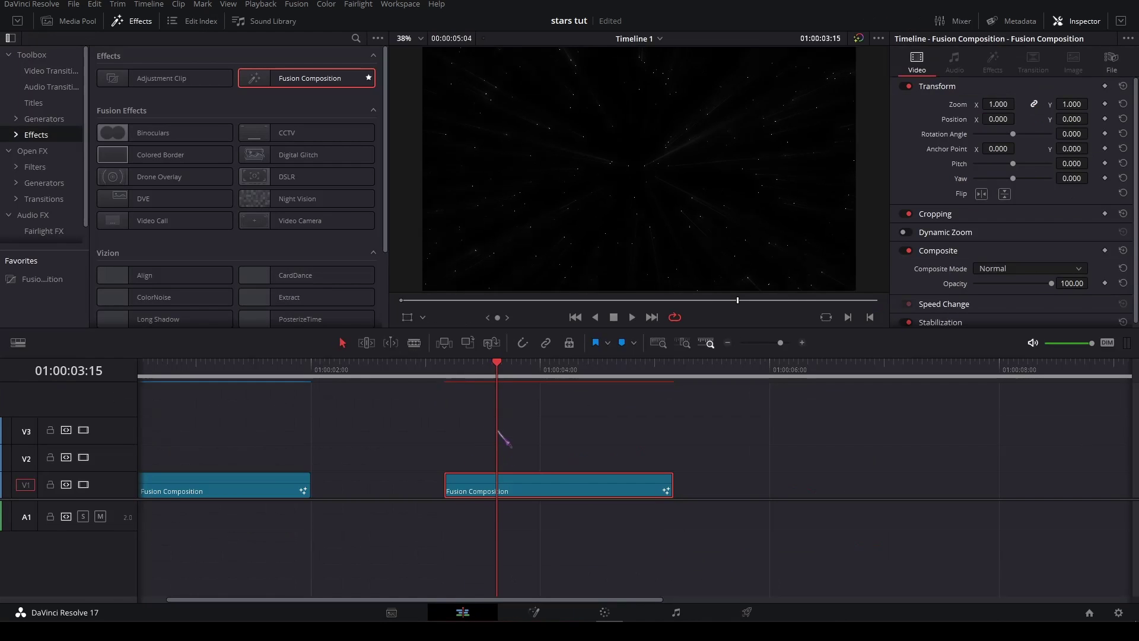
pyautogui.click(487, 423)
pyautogui.click(425, 372)
pyautogui.press('space')
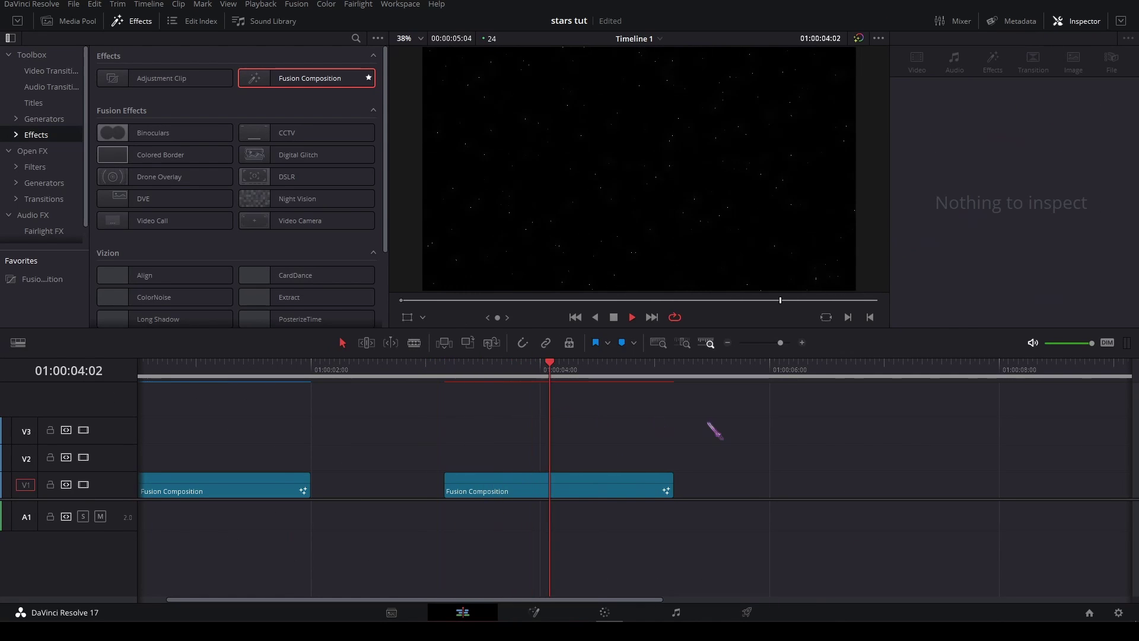